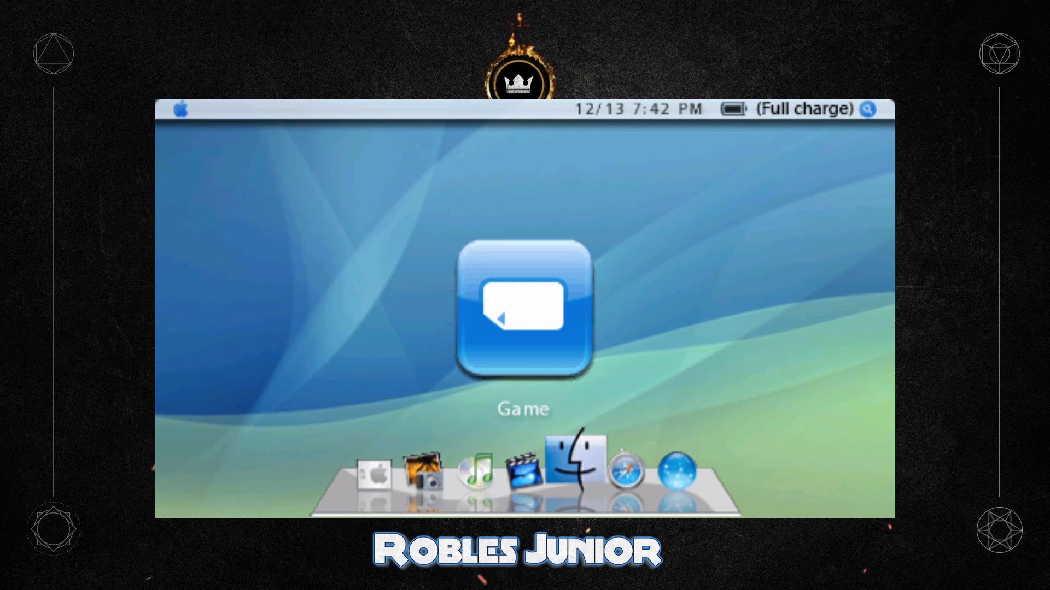
# Step: Open the Memory Stick game list and look through its homebrew and PlayStation entries in both directions
pyautogui.press('Return')
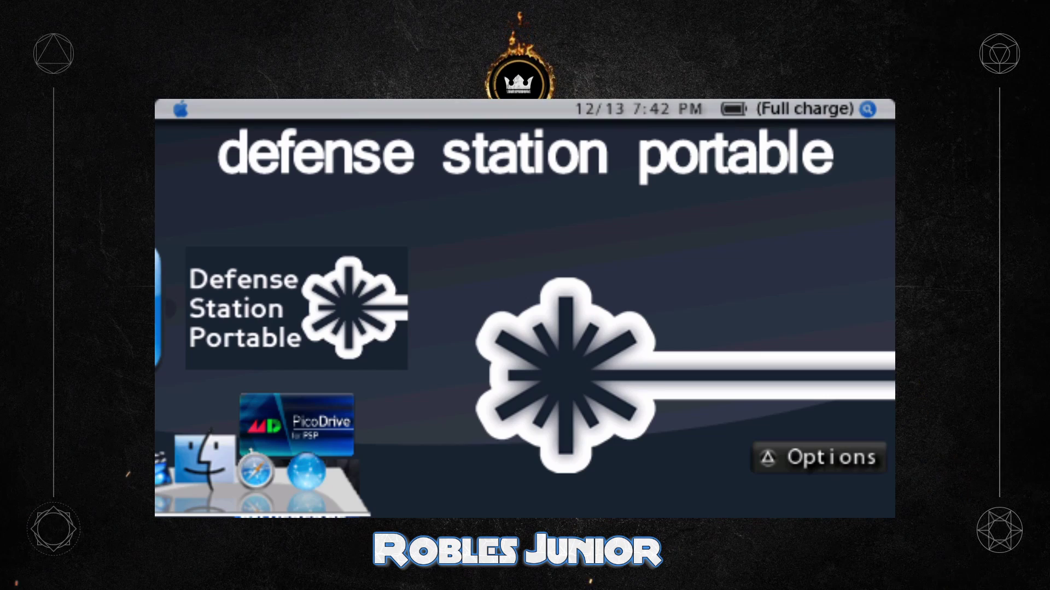
pyautogui.press('Down')
pyautogui.press('Down')
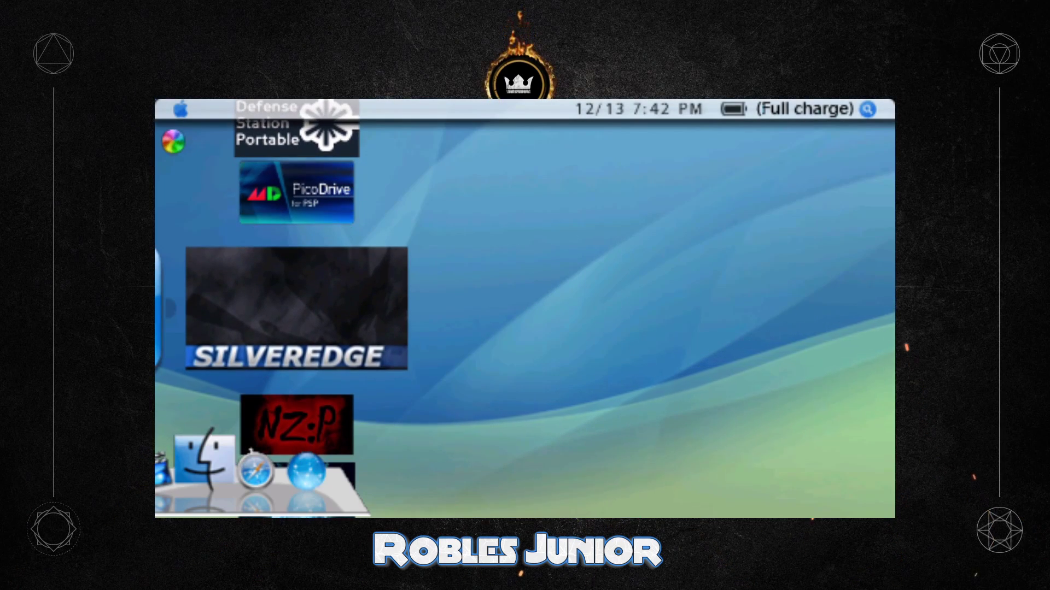
pyautogui.press('Down')
pyautogui.press('Down')
pyautogui.press('Down')
pyautogui.press('Down')
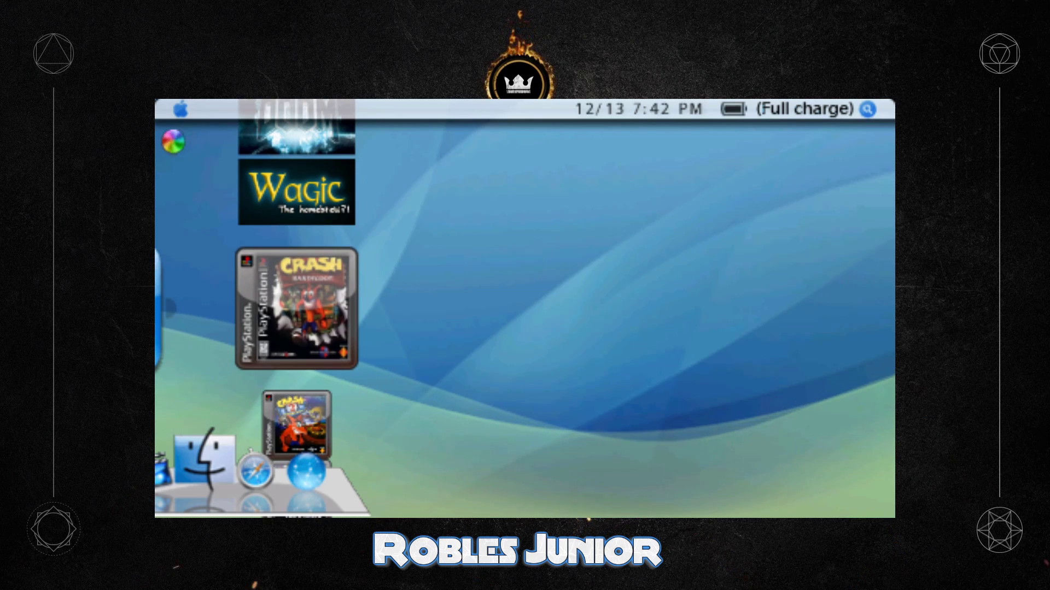
pyautogui.press('Down')
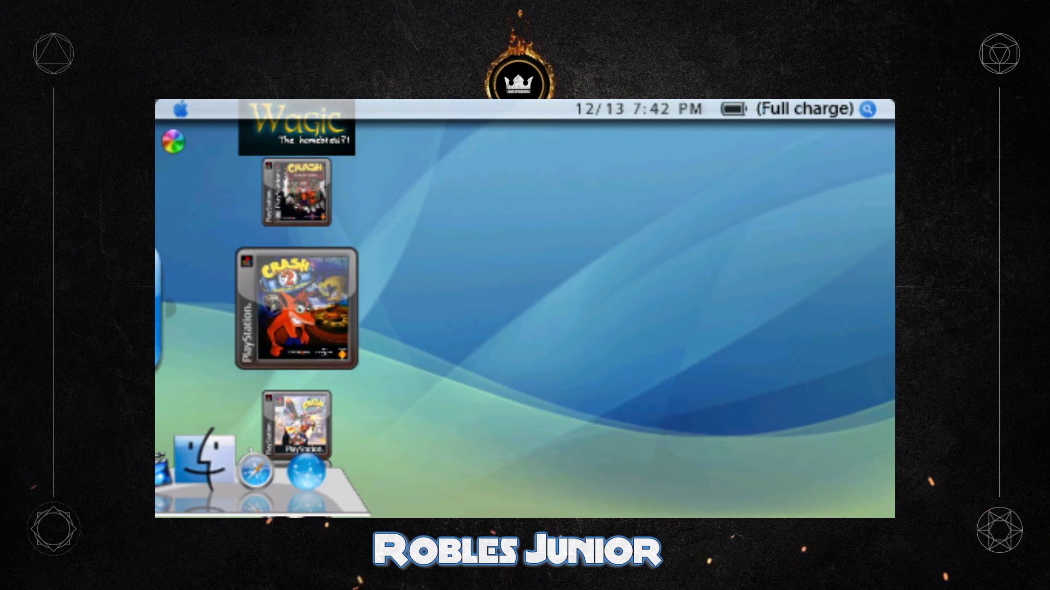
pyautogui.press('Down')
pyautogui.press('Down')
pyautogui.press('Down')
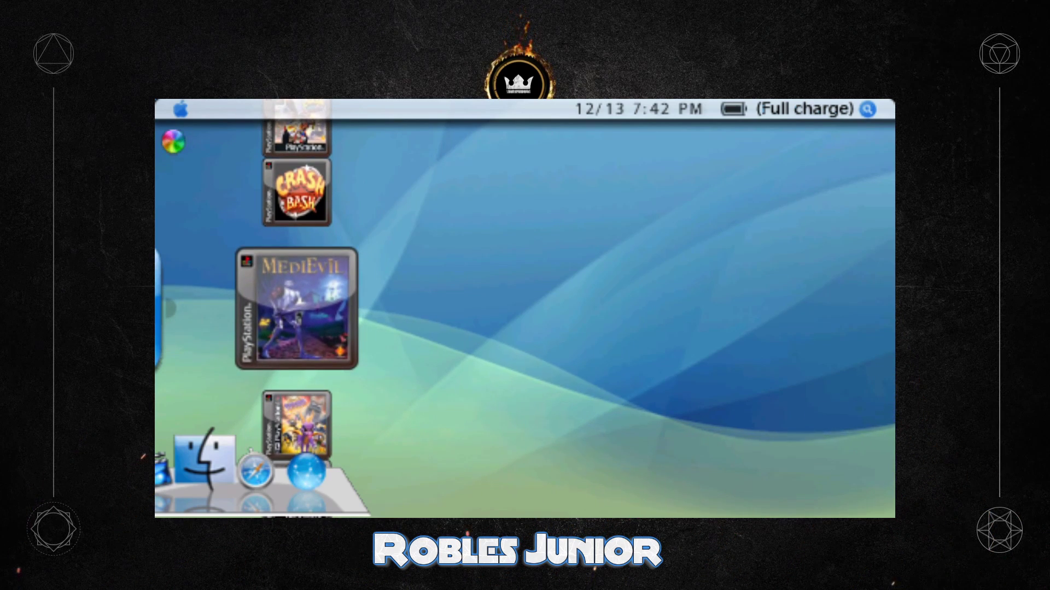
pyautogui.press('Down')
pyautogui.press('Down')
pyautogui.press('Up')
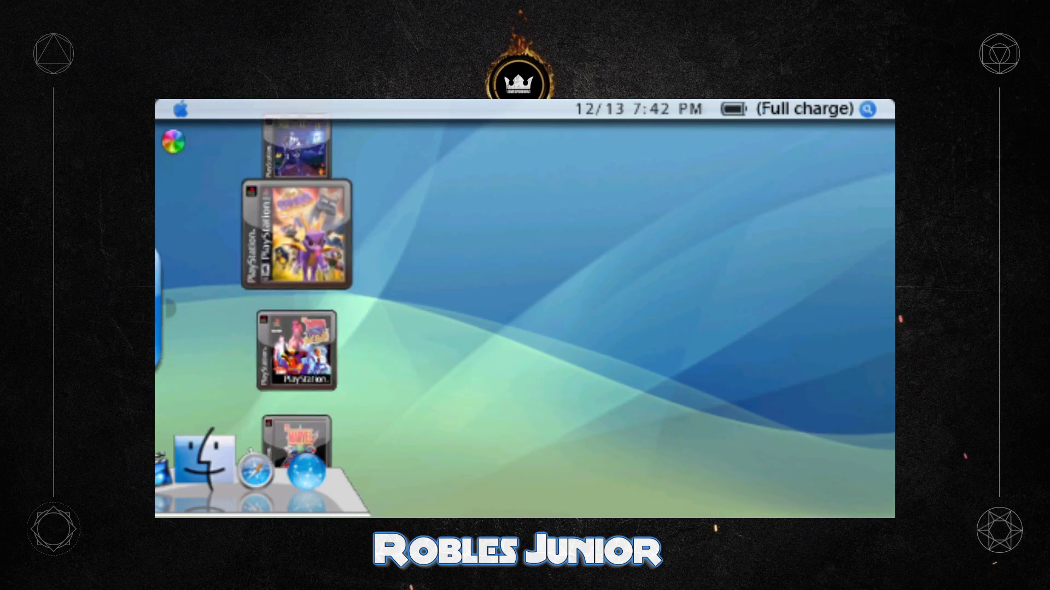
pyautogui.press('Up')
pyautogui.press('Up')
pyautogui.press('Up')
pyautogui.press('Up')
pyautogui.press('Up')
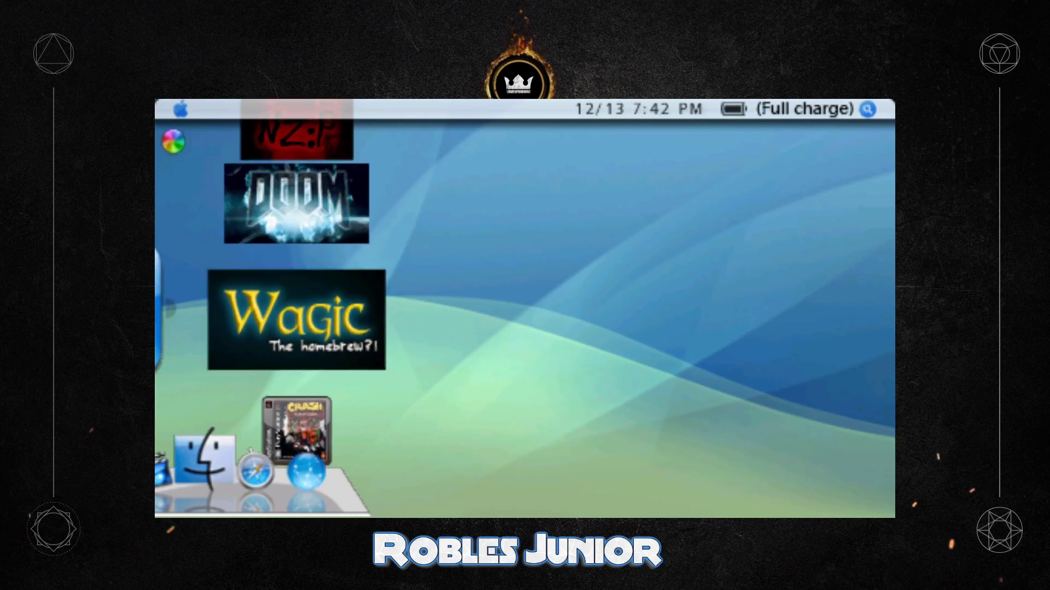
pyautogui.press('Up')
pyautogui.press('Up')
pyautogui.press('Up')
# Step: Browse down the game list through the PlayStation titles to the PSPSone entry
pyautogui.press('Down')
pyautogui.press('Down')
pyautogui.press('Down')
pyautogui.press('Down')
pyautogui.press('Down')
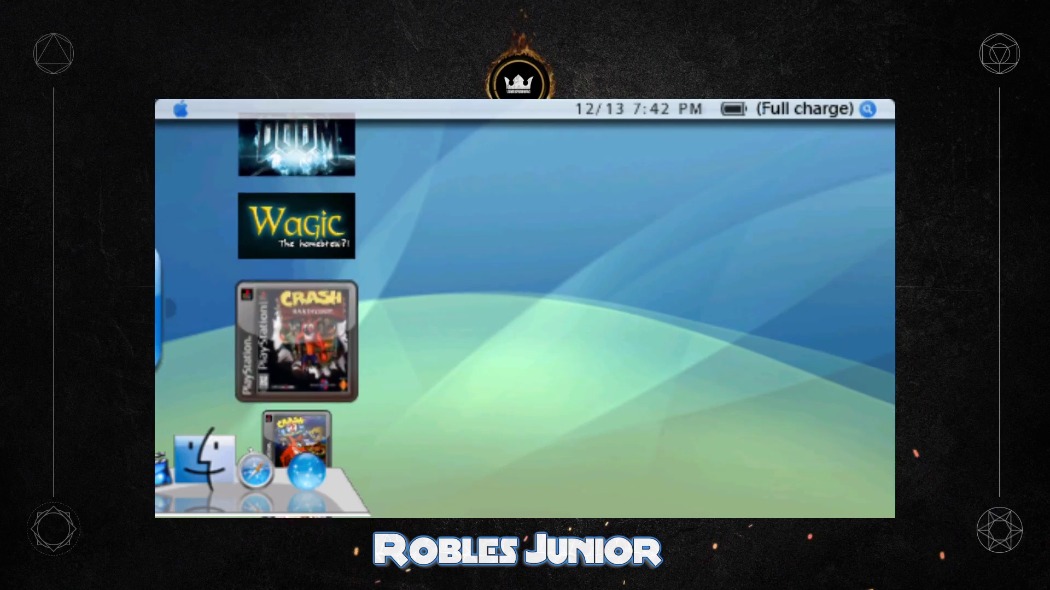
pyautogui.press('Down')
pyautogui.press('Down')
pyautogui.press('Down')
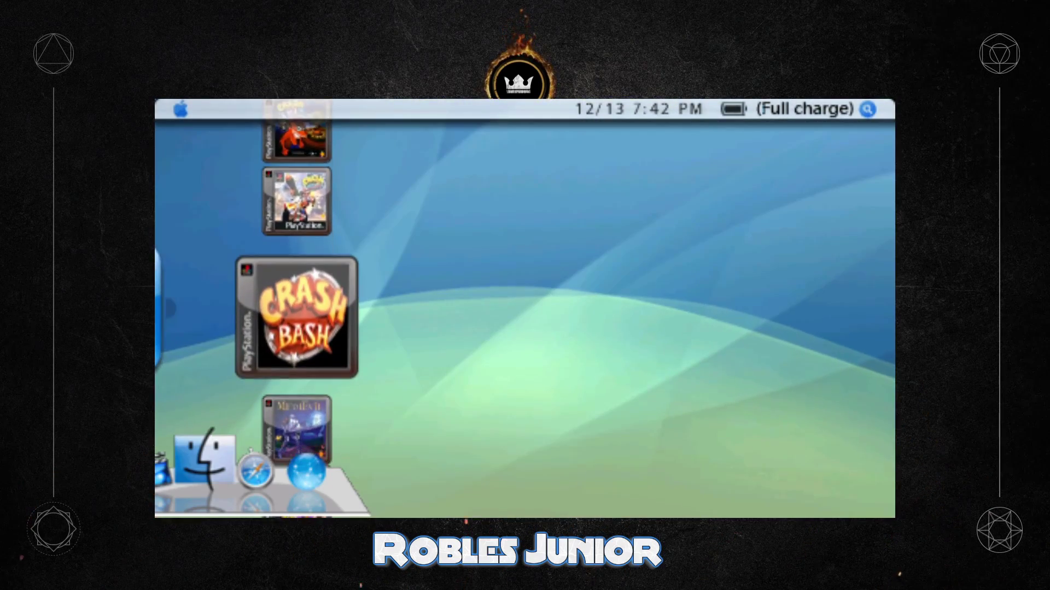
pyautogui.press('Down')
pyautogui.press('Down')
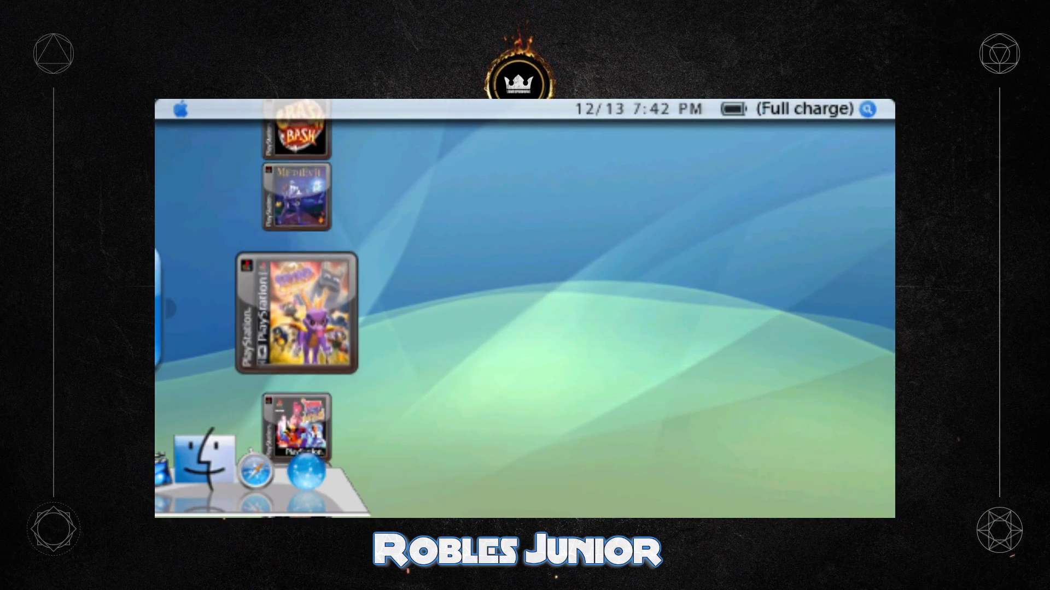
pyautogui.press('Down')
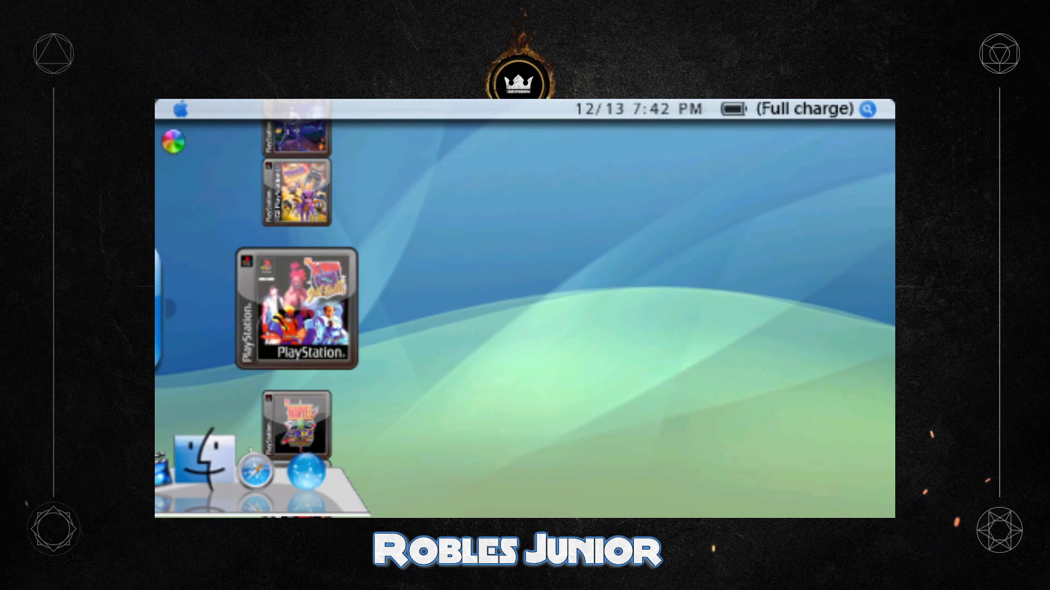
pyautogui.press('Down')
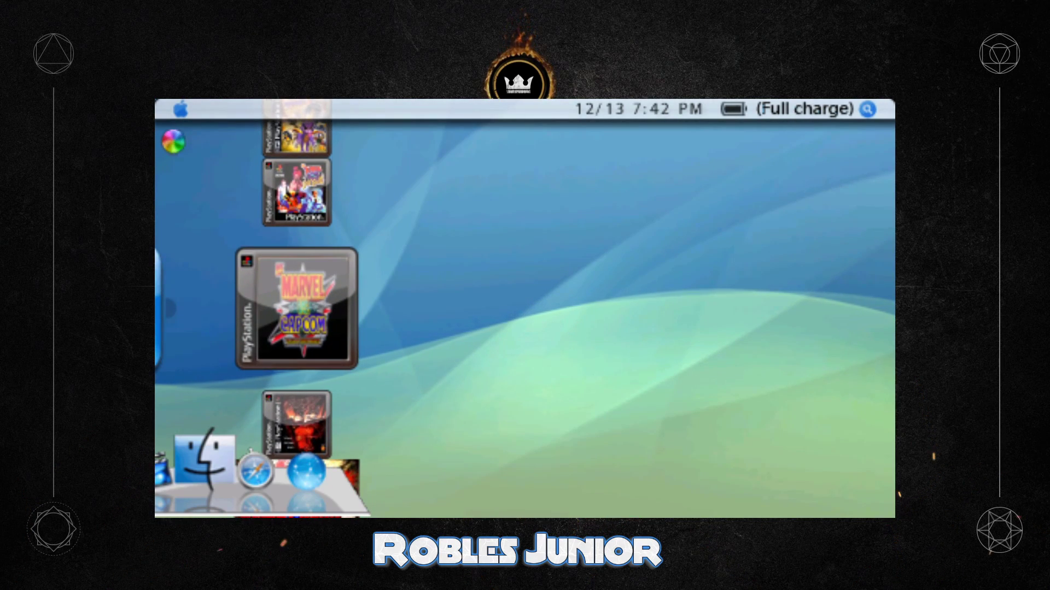
pyautogui.press('Down')
pyautogui.press('Down')
pyautogui.press('Down')
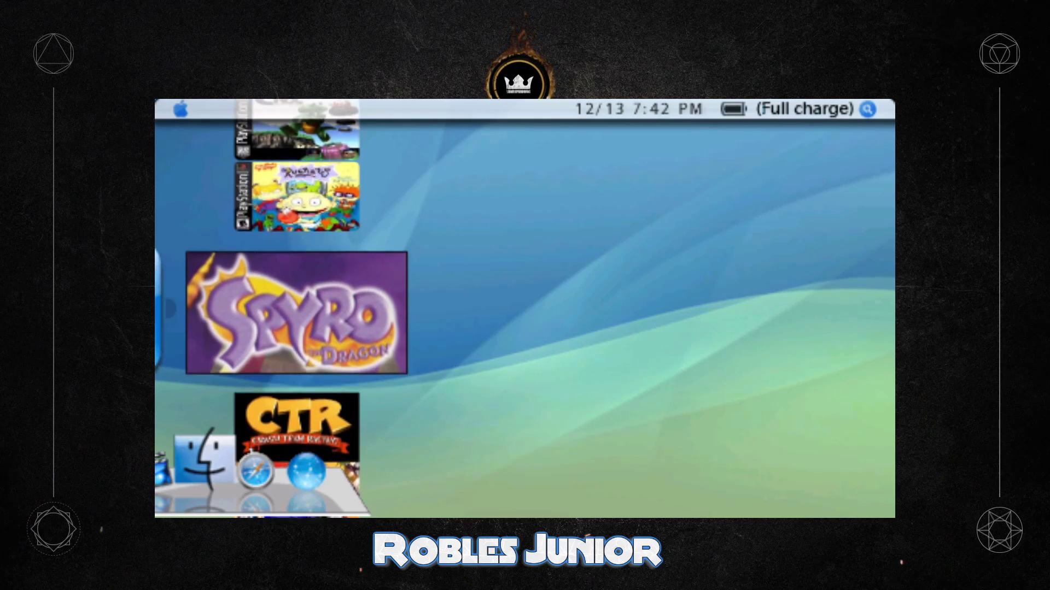
pyautogui.press('Down')
pyautogui.press('Down')
pyautogui.press('Down')
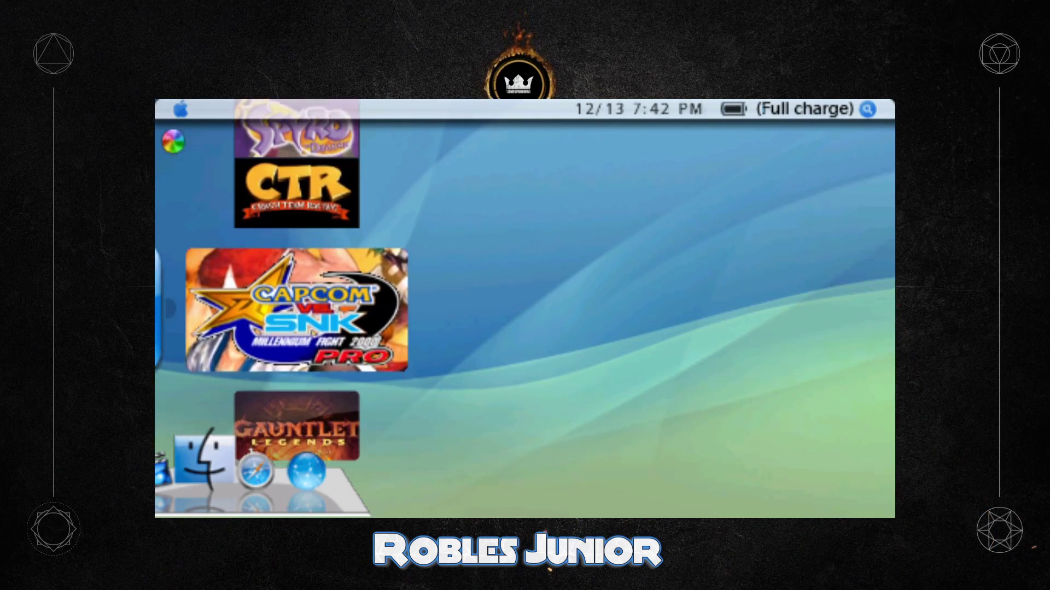
pyautogui.press('Down')
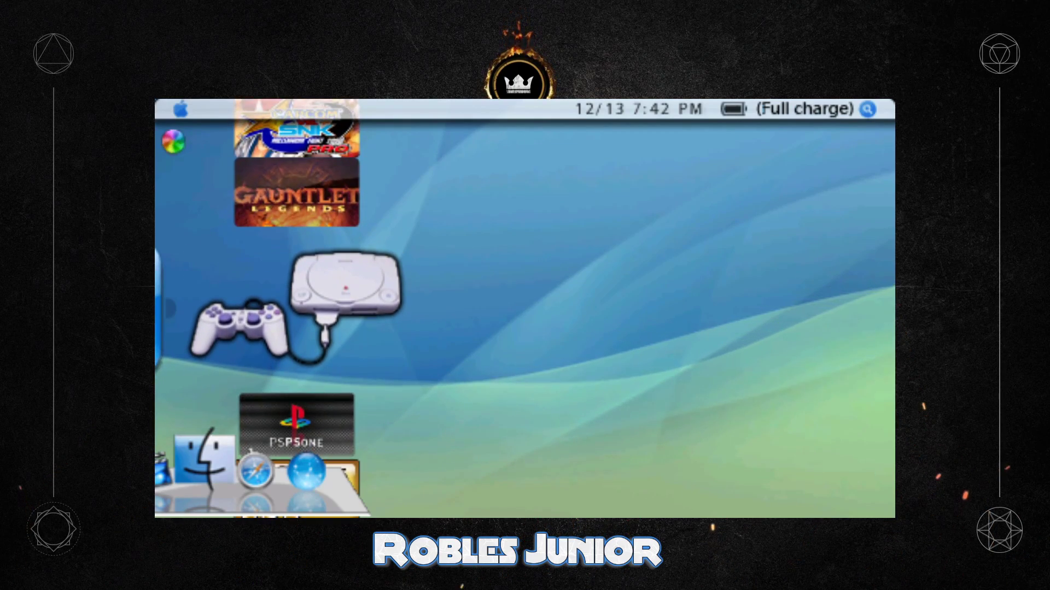
pyautogui.press('Down')
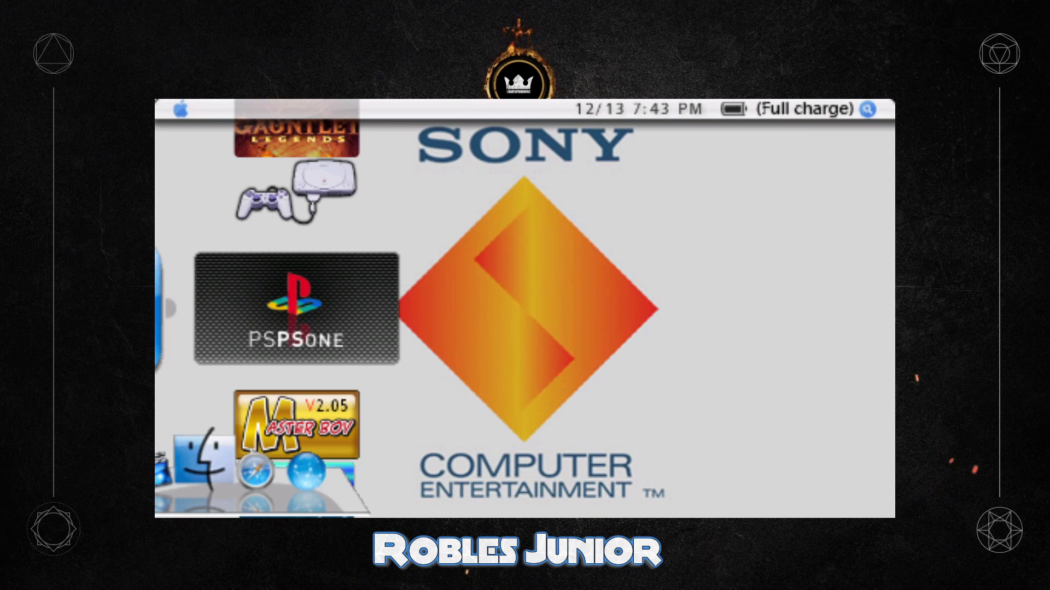
# Step: Continue down the game list past the emulators and firmware tools to the Homebrew Sorter entry
pyautogui.press('Down')
pyautogui.press('Down')
pyautogui.press('Down')
pyautogui.press('Down')
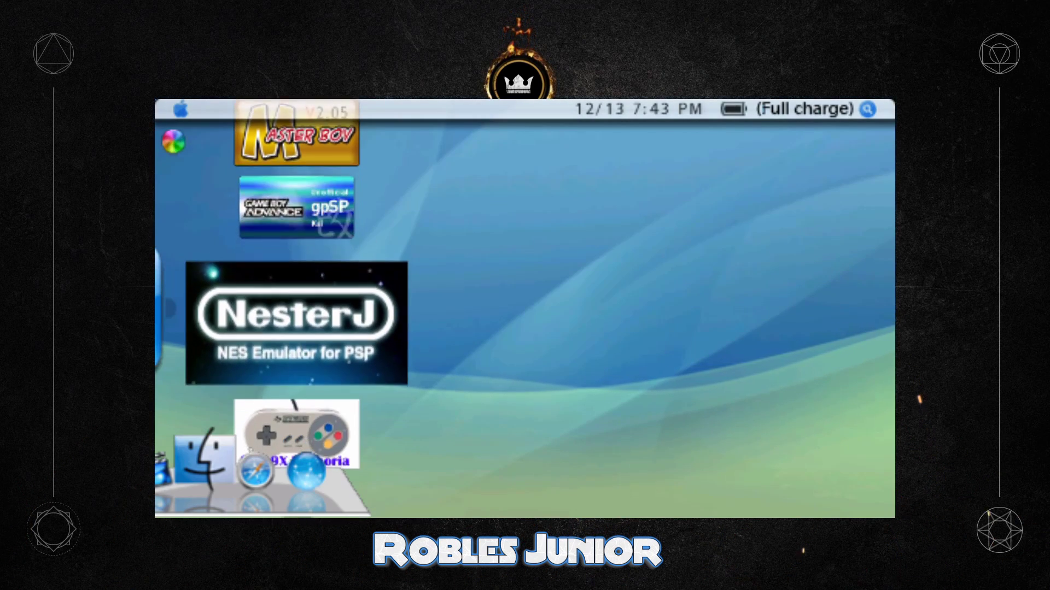
pyautogui.press('Down')
pyautogui.press('Down')
pyautogui.press('Down')
pyautogui.press('Down')
pyautogui.press('Down')
pyautogui.press('Down')
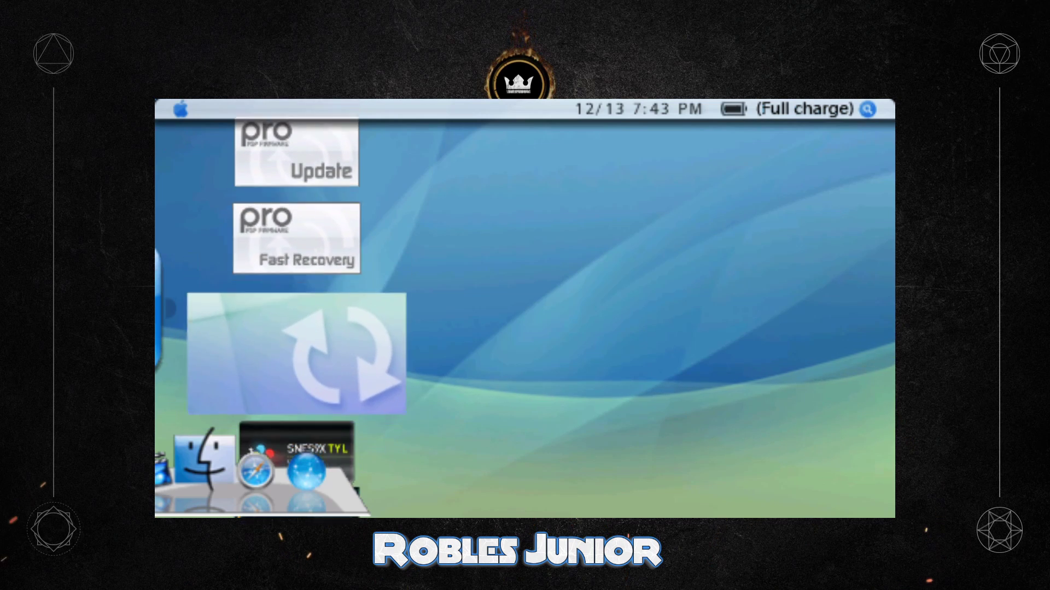
pyautogui.press('Down')
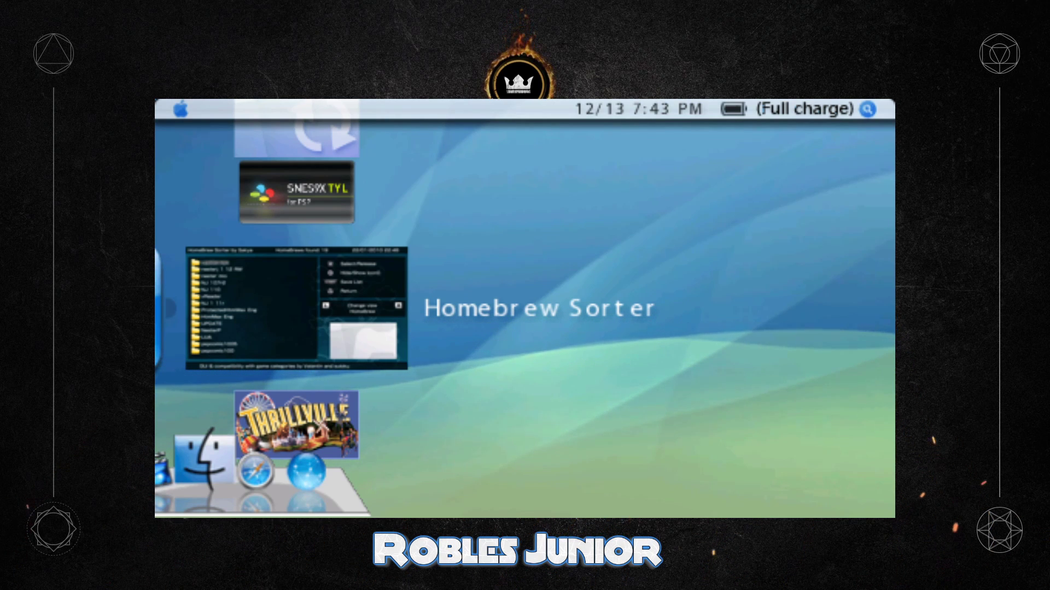
# Step: Leave the game list and go to the Settings category
pyautogui.press('Escape')
pyautogui.press('Left')
pyautogui.press('Left')
pyautogui.press('Left')
pyautogui.press('Left')
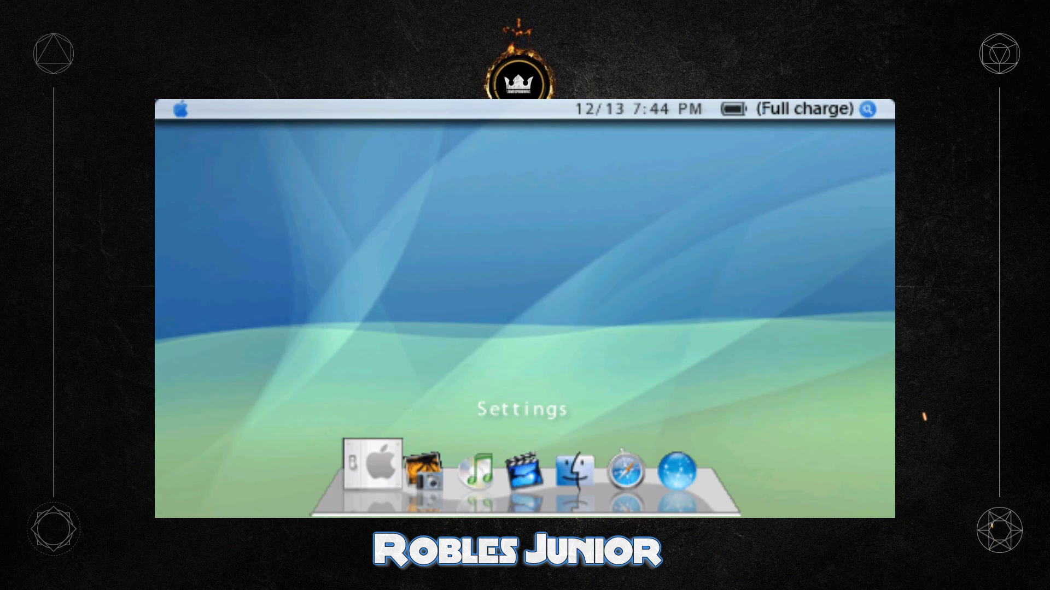
# Step: View the system information under Settings to check the system software version and model, and close it
pyautogui.press('Return')
pyautogui.press('Down')
pyautogui.press('Down')
pyautogui.press('Down')
pyautogui.press('Down')
pyautogui.press('Down')
pyautogui.press('Down')
pyautogui.press('Down')
pyautogui.press('Down')
pyautogui.press('Down')
pyautogui.press('Down')
pyautogui.press('Down')
pyautogui.press('Down')
pyautogui.press('Up')
pyautogui.press('Return')
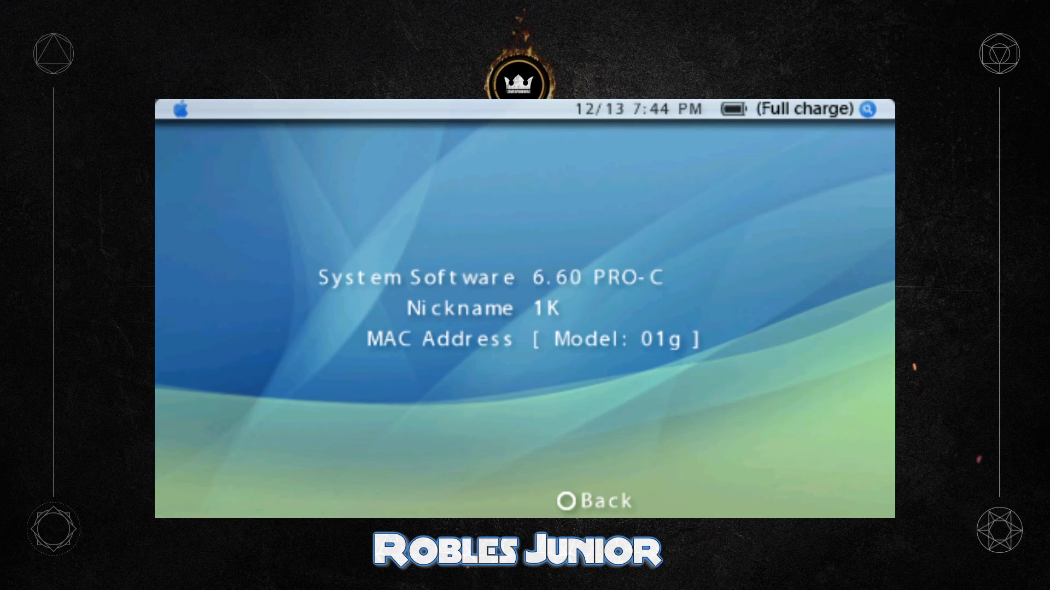
pyautogui.press('Escape')
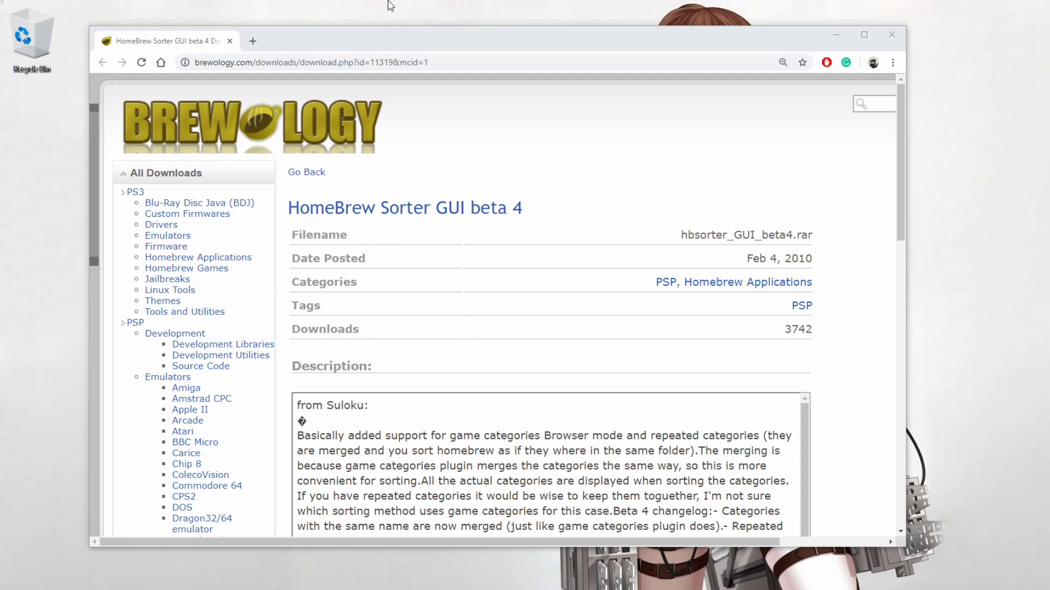
# Step: In the web browser, download hbsorter_GUI_beta4.rar from the Brewology page for HomeBrew Sorter GUI beta 4
pyautogui.moveTo(378, 42); pyautogui.dragTo(419, 46)
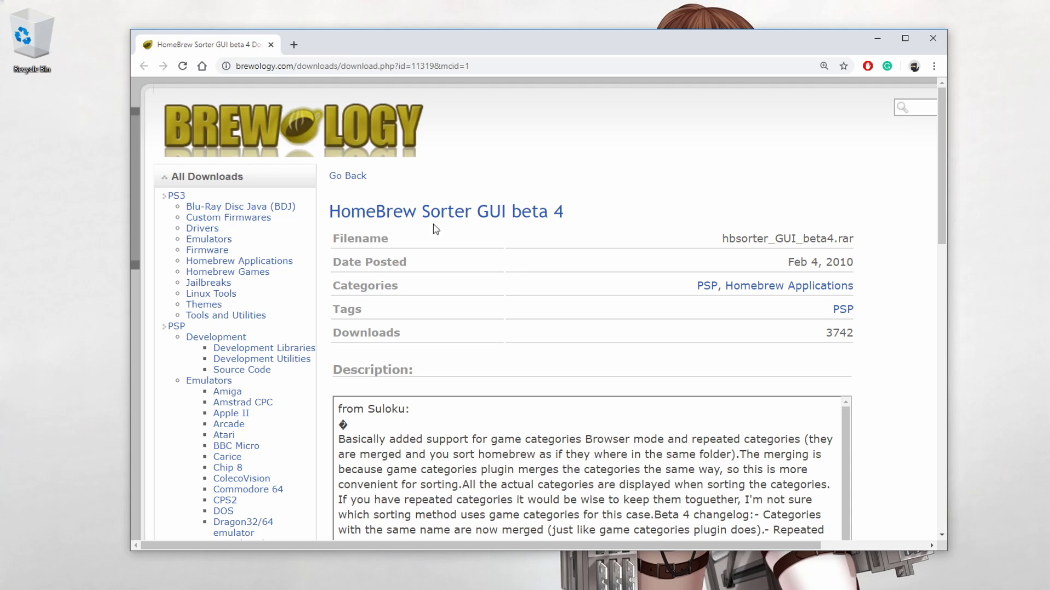
pyautogui.moveTo(486, 220); pyautogui.dragTo(563, 219)
pyautogui.moveTo(863, 269); pyautogui.dragTo(843, 264)
pyautogui.click(876, 260)
pyautogui.scroll(-5, 634, 356)
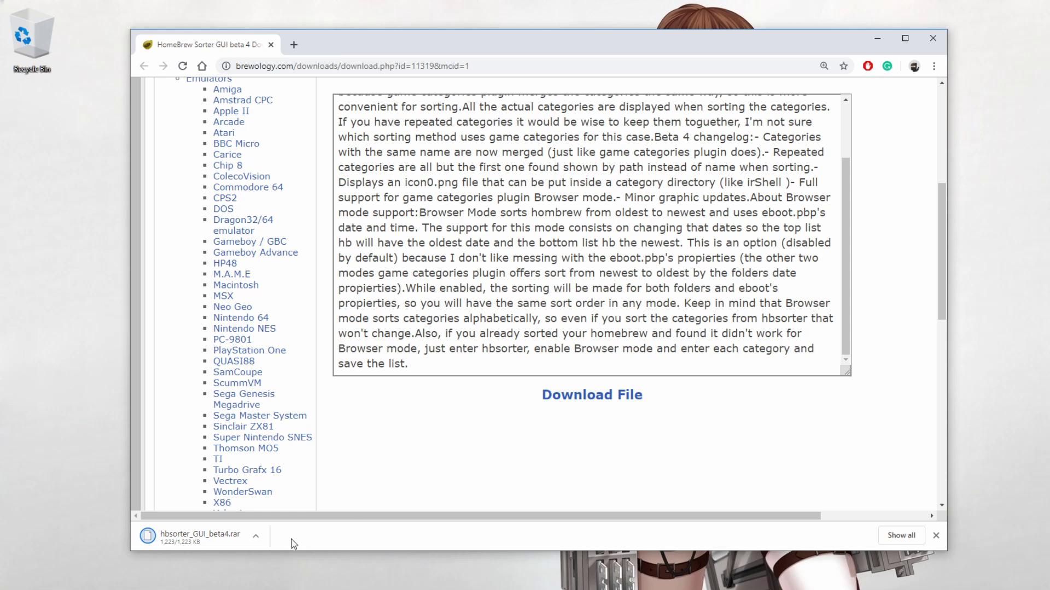
# Step: Show the downloaded hbsorter_GUI_beta4.rar in the Downloads folder and refresh the folder's contents
pyautogui.click(255, 537)
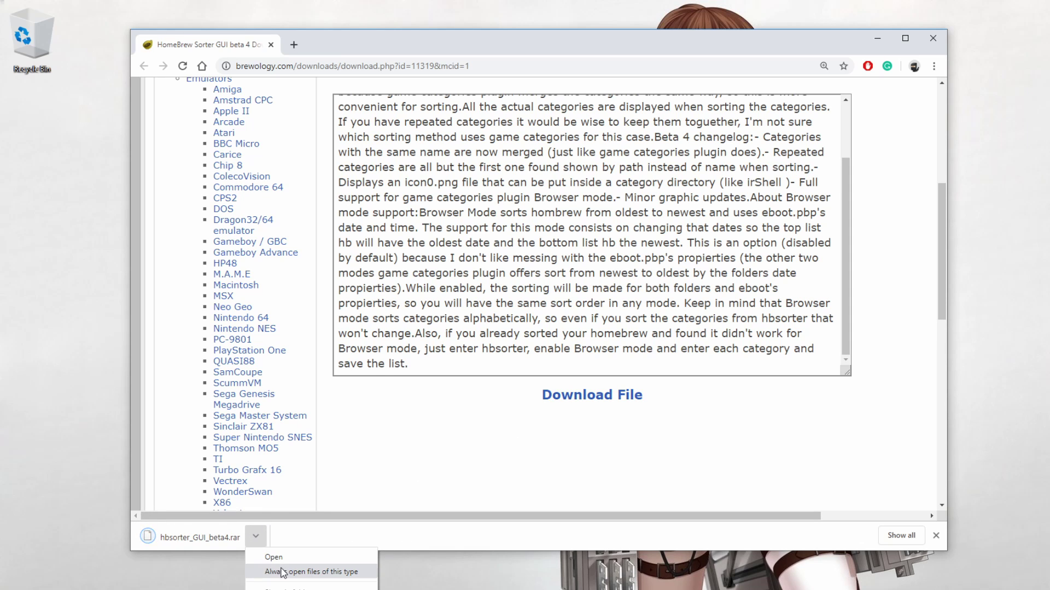
pyautogui.click(284, 587)
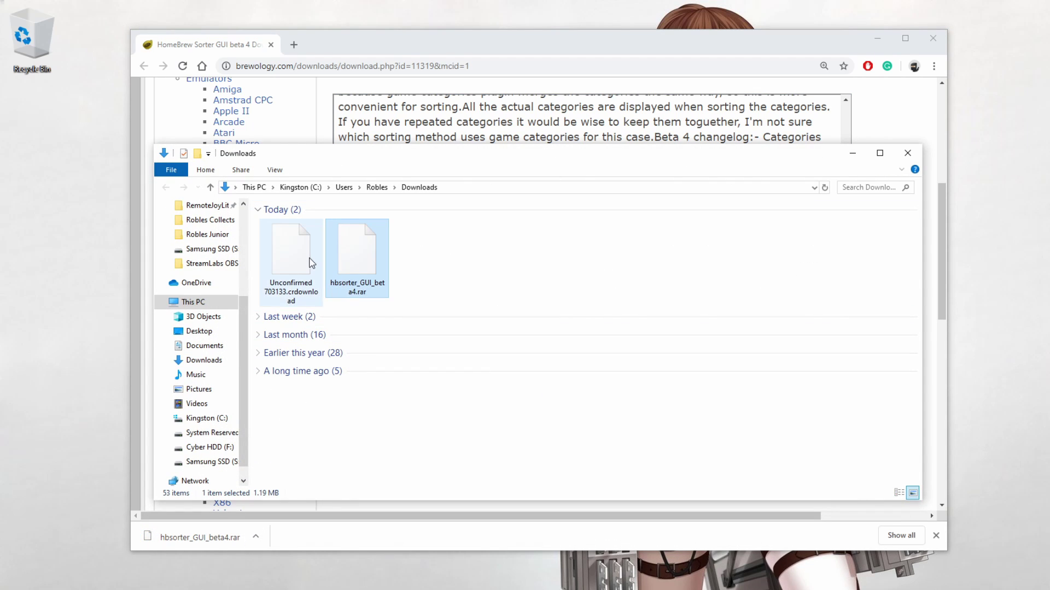
pyautogui.click(506, 254)
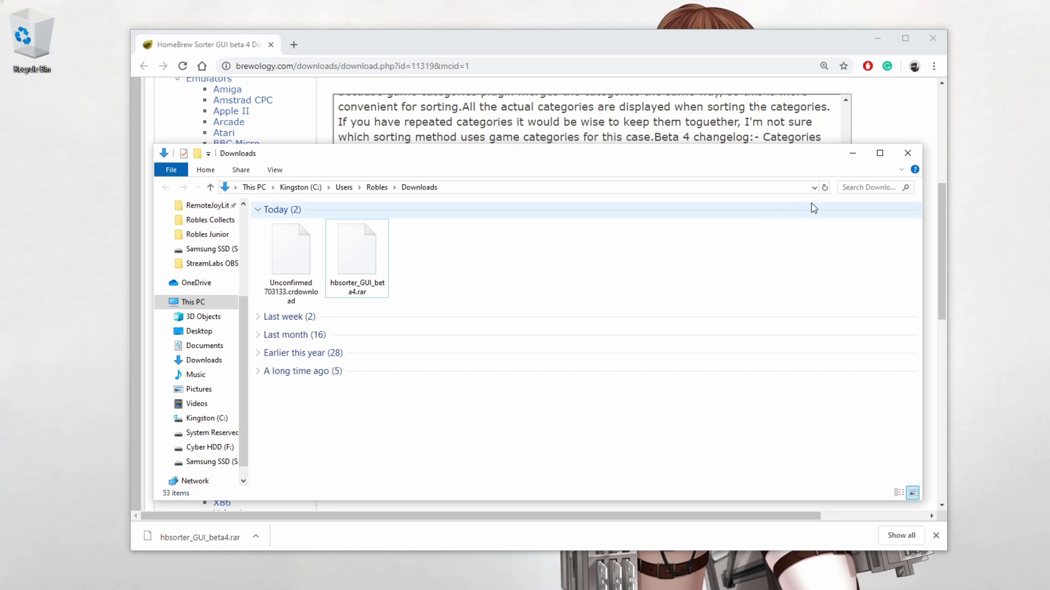
pyautogui.click(825, 188)
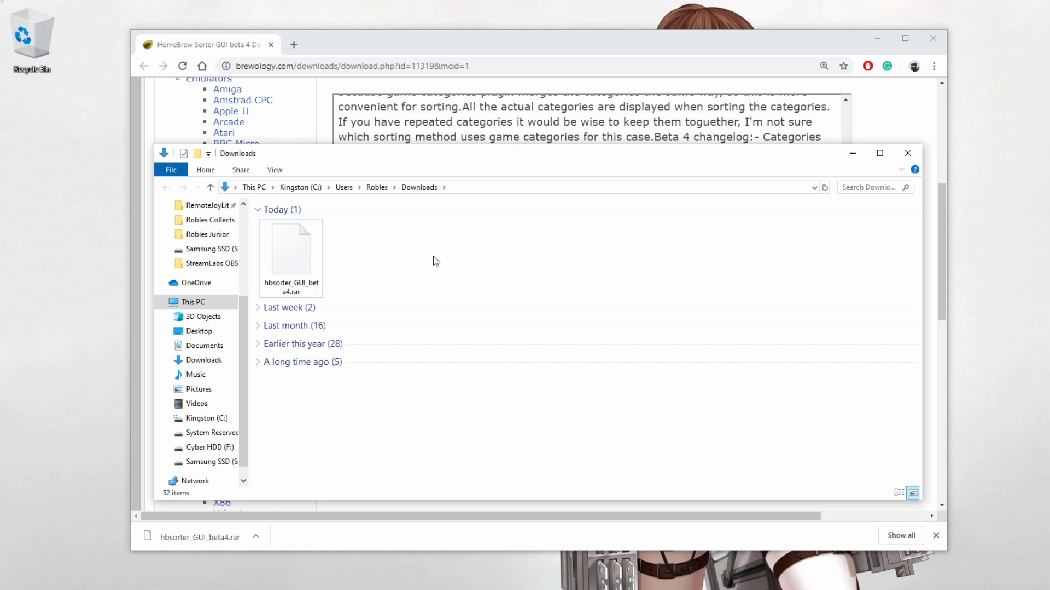
# Step: Extract hbsorter_GUI_beta4.rar with 7-Zip into an hbsorter_GUI_beta4 folder on the Desktop
pyautogui.rightClick(306, 253)
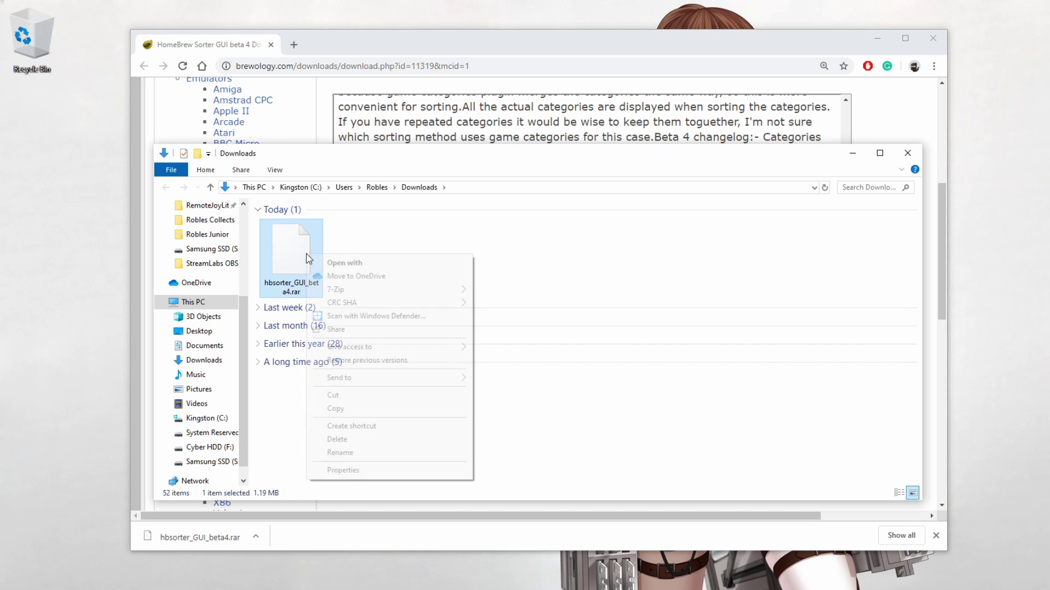
pyautogui.moveTo(421, 291)
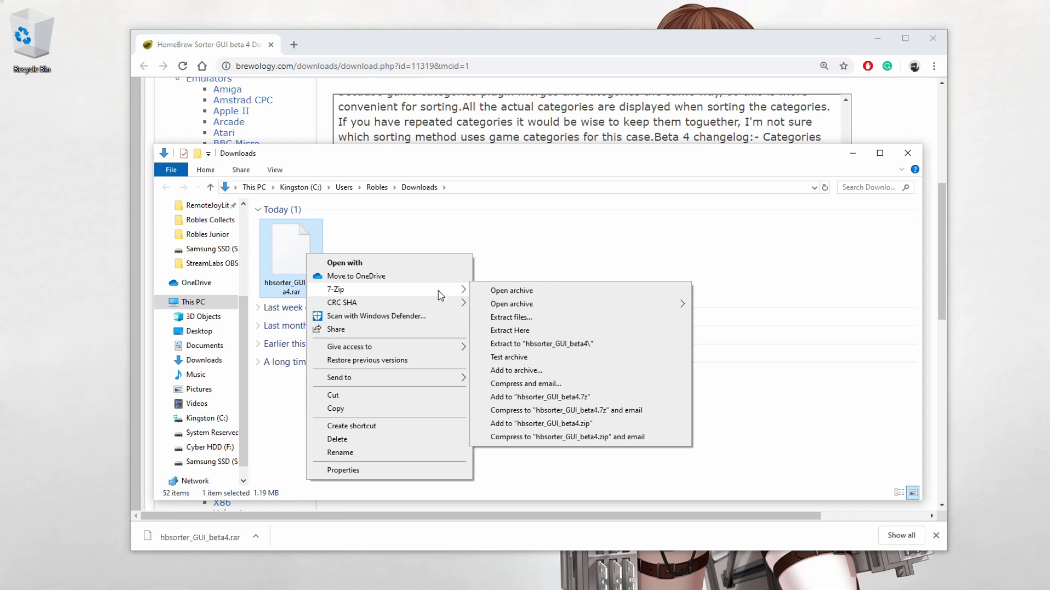
pyautogui.click(518, 321)
pyautogui.click(725, 257)
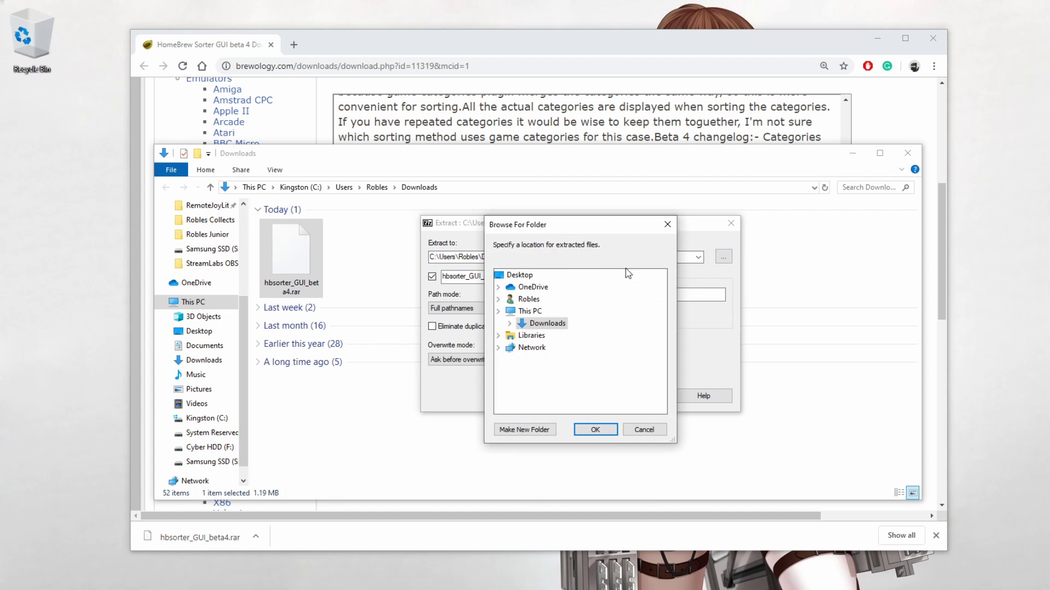
pyautogui.click(605, 430)
pyautogui.click(572, 396)
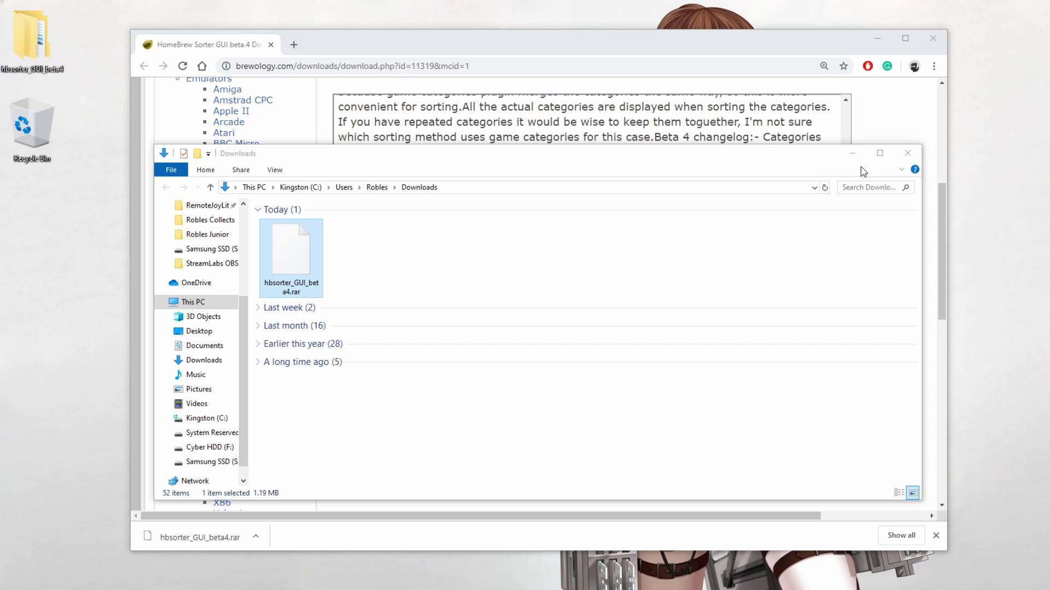
# Step: Close the Downloads and browser windows and open the hbsorter folder inside the extracted hbsorter_GUI_beta4 folder
pyautogui.click(907, 154)
pyautogui.click(932, 38)
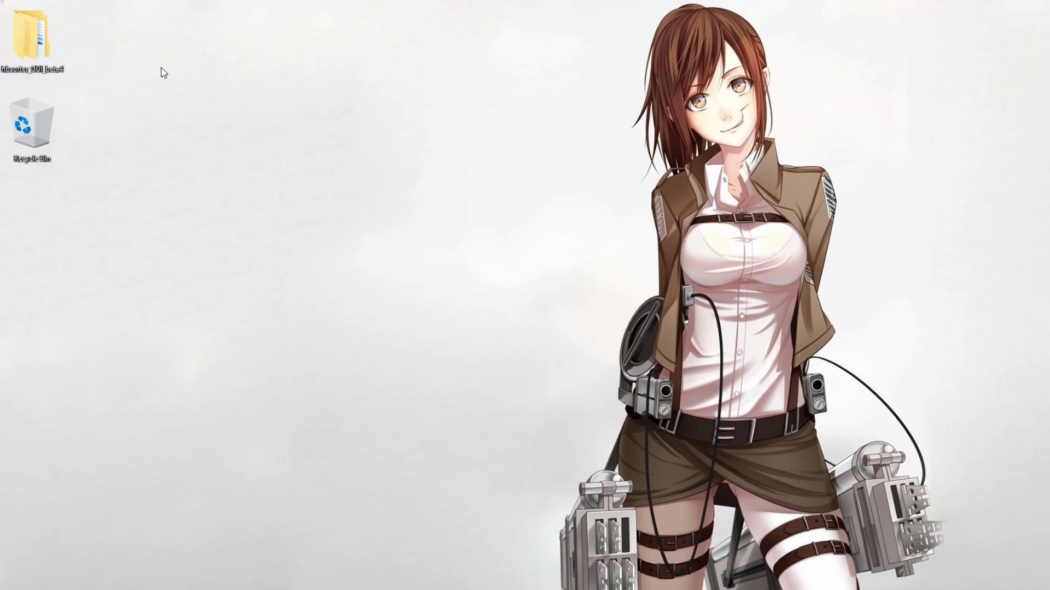
pyautogui.doubleClick(30, 52)
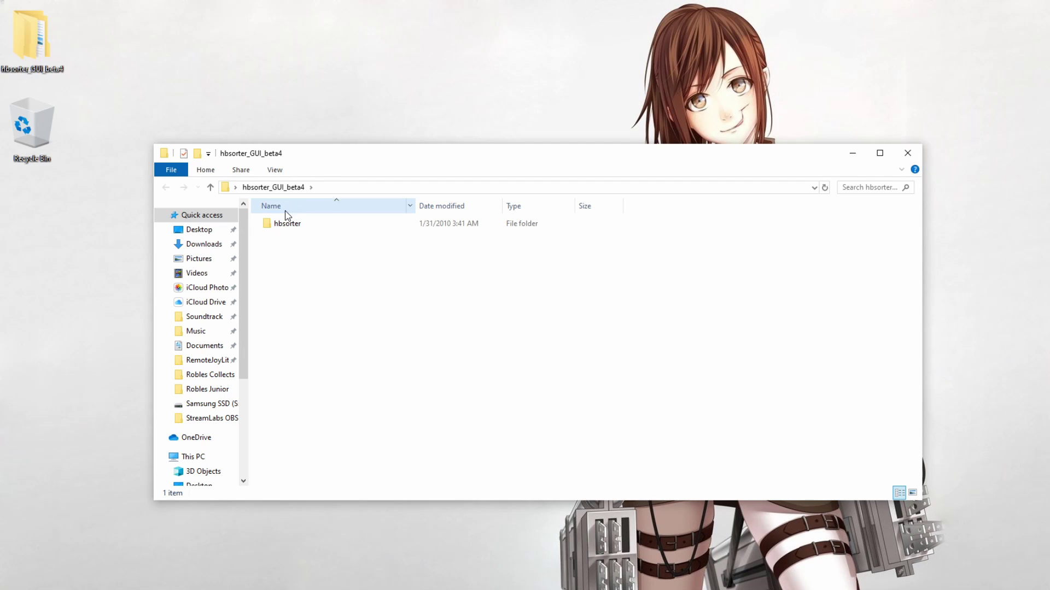
pyautogui.doubleClick(310, 230)
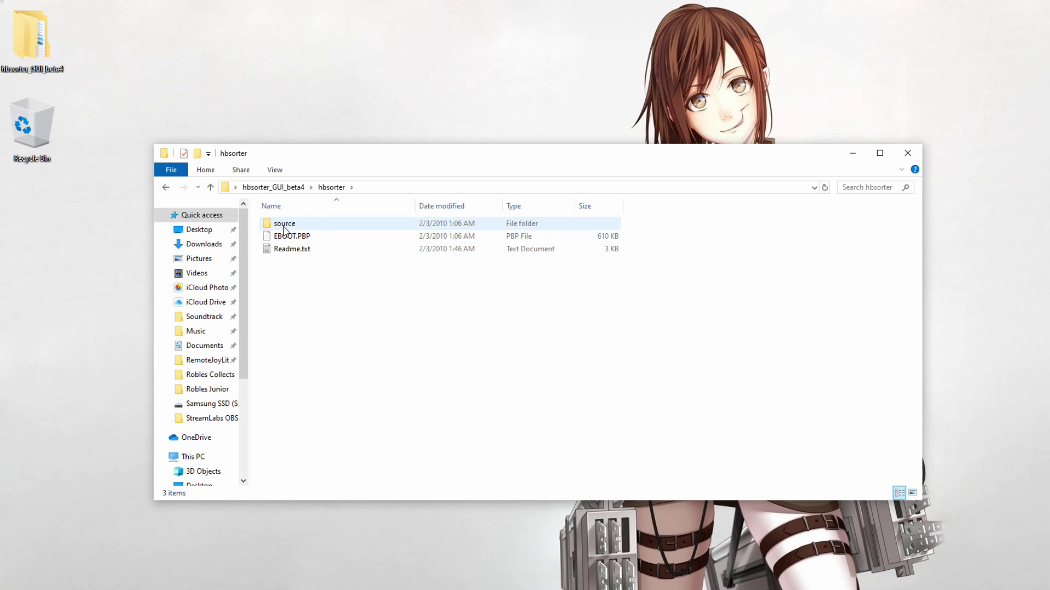
# Step: Return to the extracted hbsorter_GUI_beta4 folder, narrow its window and arrange it side by side with the PSP 2000 TP (D:) drive window
pyautogui.click(273, 187)
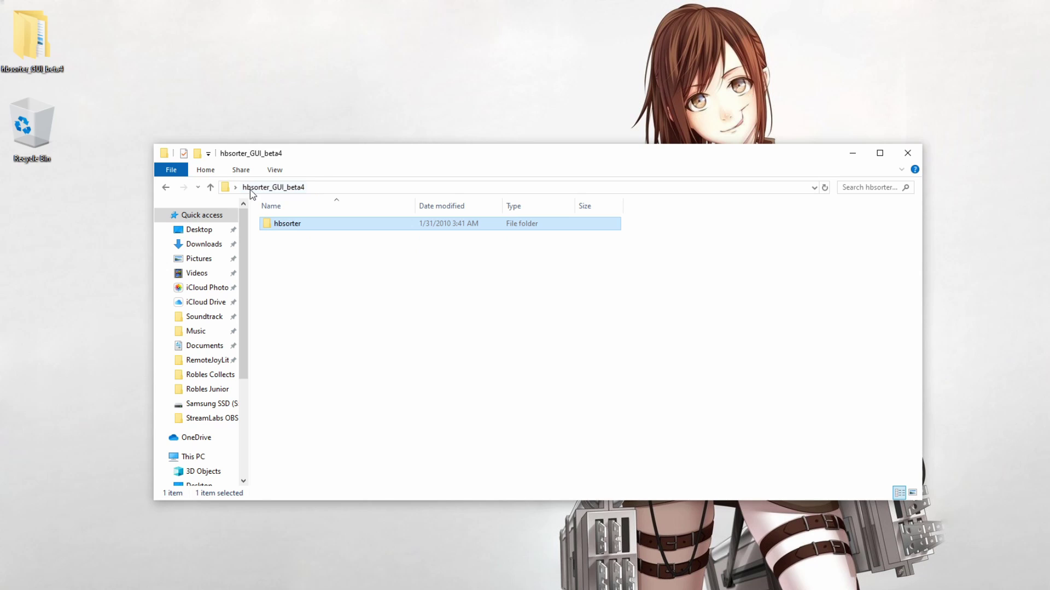
pyautogui.moveTo(924, 236); pyautogui.dragTo(621, 241)
pyautogui.moveTo(459, 157); pyautogui.dragTo(336, 122)
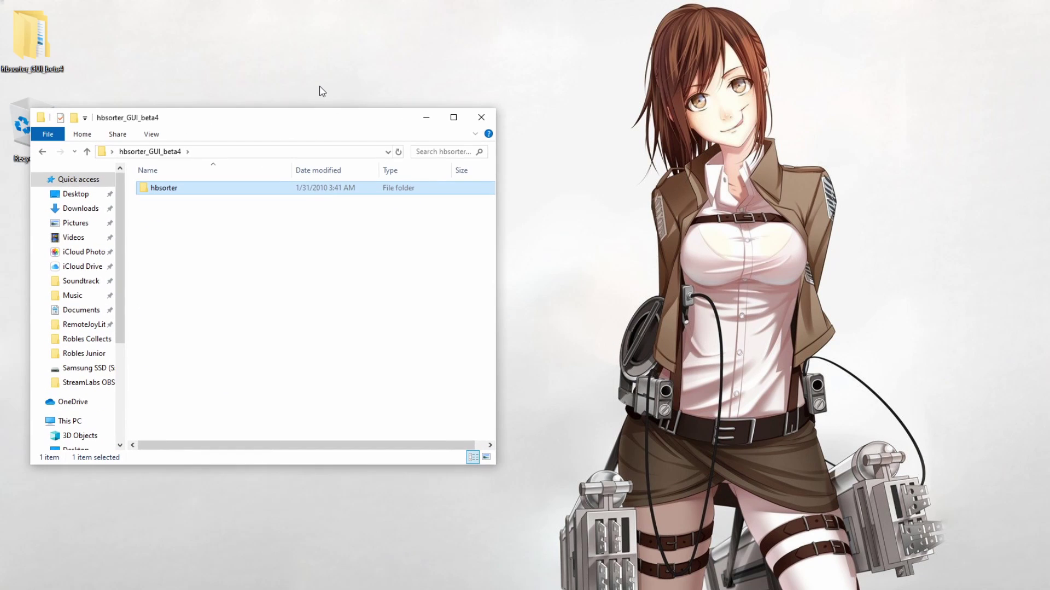
pyautogui.click(322, 90)
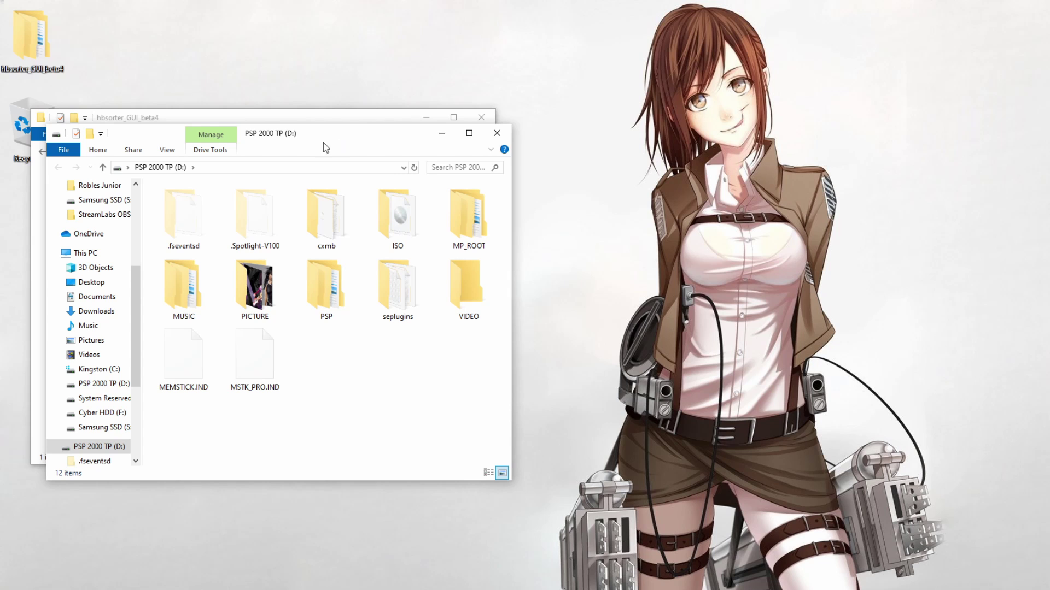
pyautogui.moveTo(326, 148); pyautogui.dragTo(810, 137)
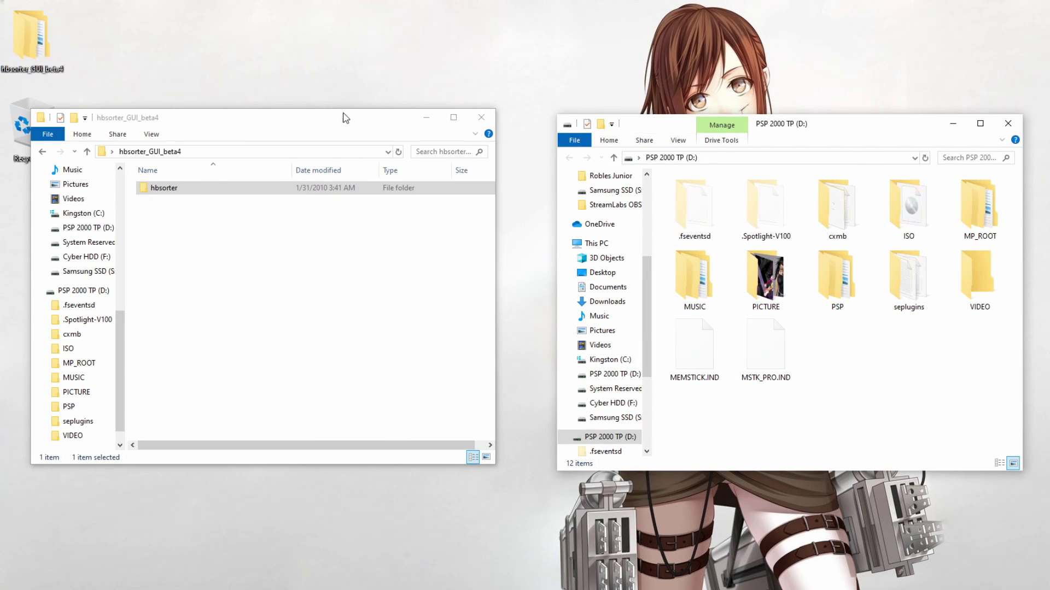
pyautogui.moveTo(343, 120); pyautogui.dragTo(370, 113)
pyautogui.moveTo(787, 125); pyautogui.dragTo(785, 113)
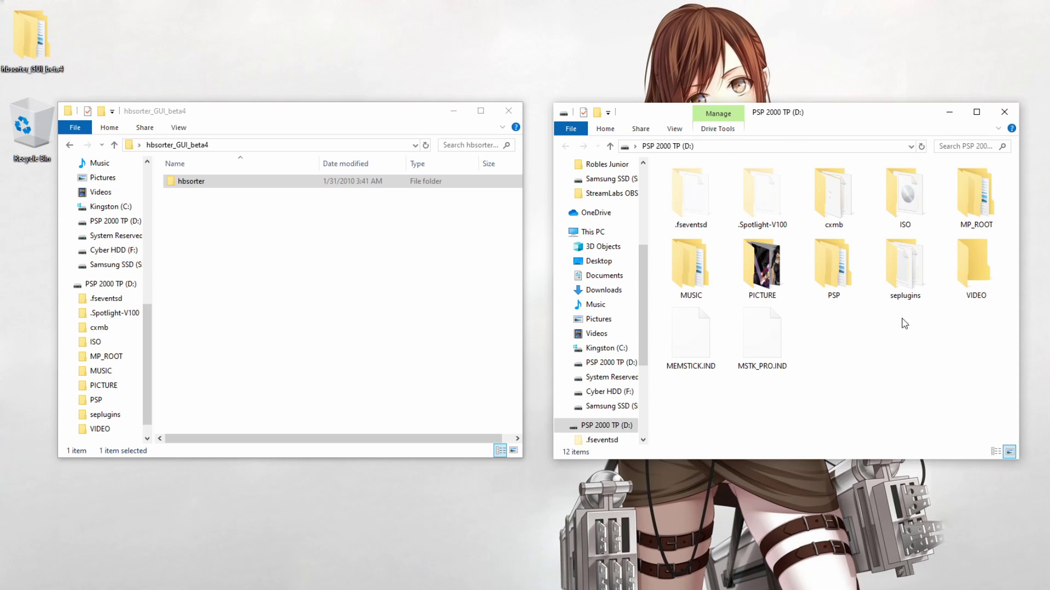
# Step: Open the GAME folder inside the PSP folder on the PSP 2000 TP (D:) drive
pyautogui.moveTo(882, 112); pyautogui.dragTo(819, 84)
pyautogui.doubleClick(769, 236)
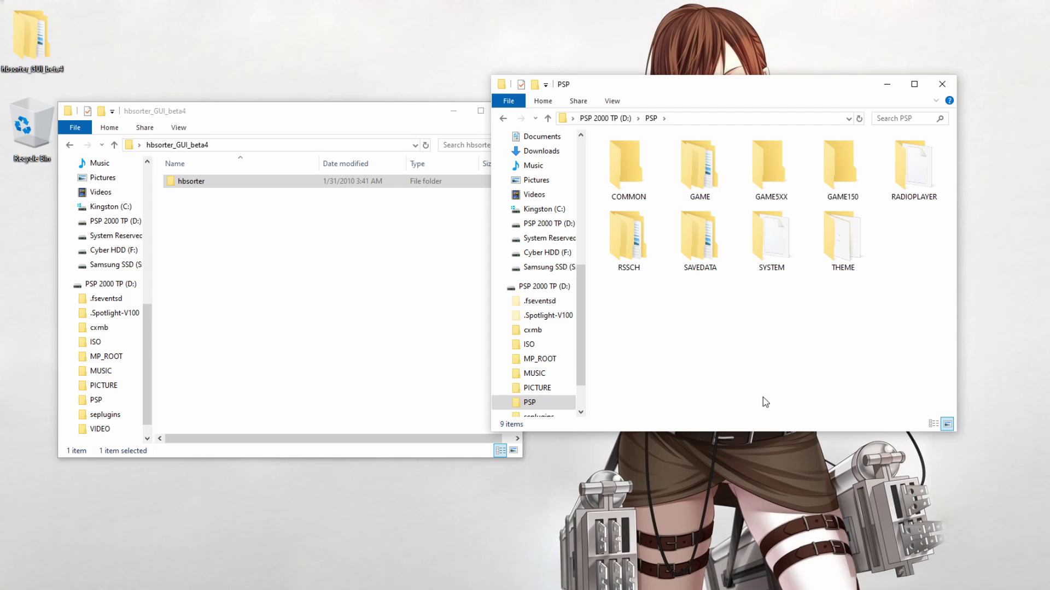
pyautogui.doubleClick(701, 191)
# Step: Copy the hbsorter folder from hbsorter_GUI_beta4 into the PSP drive's GAME folder, replacing the files with the same names
pyautogui.click(227, 184)
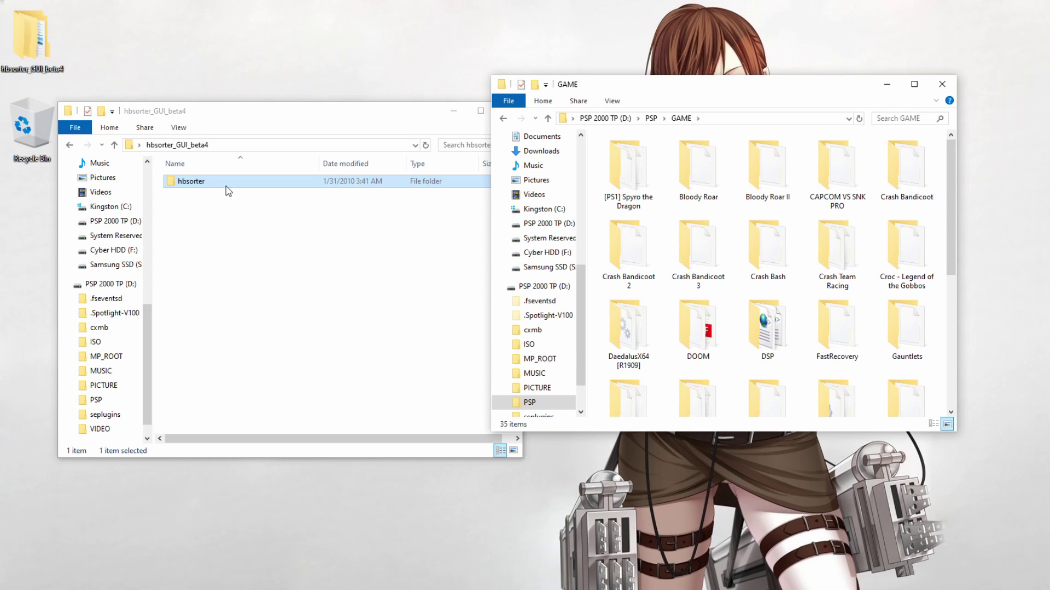
pyautogui.moveTo(385, 124); pyautogui.dragTo(349, 119)
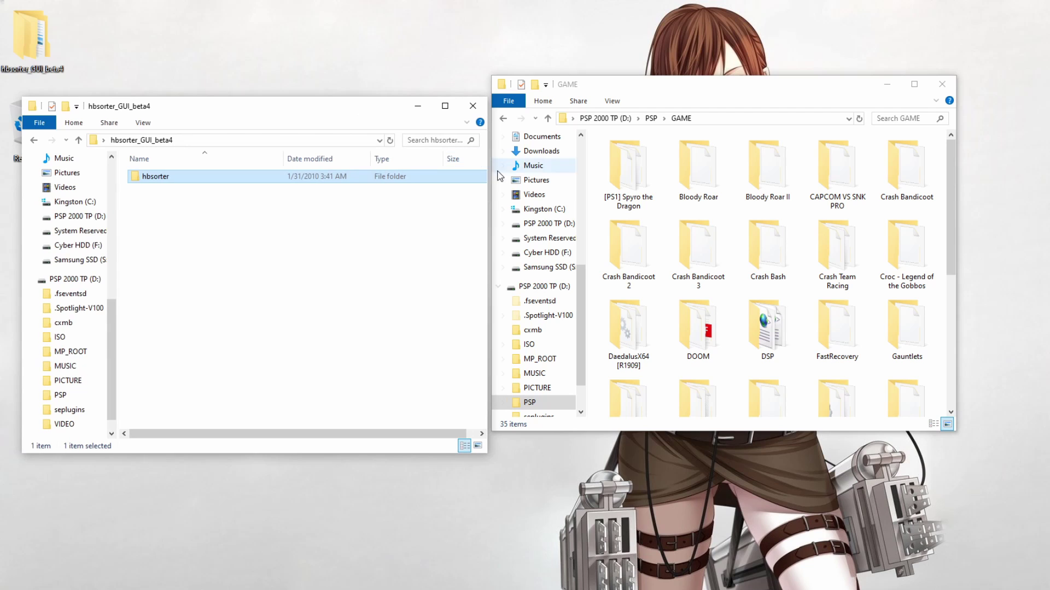
pyautogui.moveTo(163, 174); pyautogui.dragTo(733, 273)
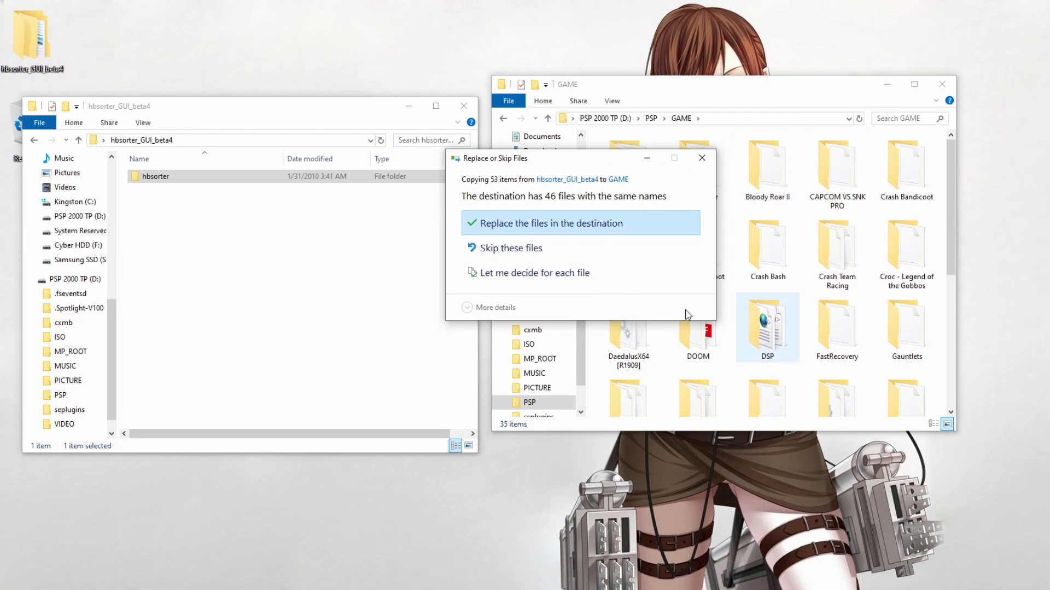
pyautogui.click(562, 225)
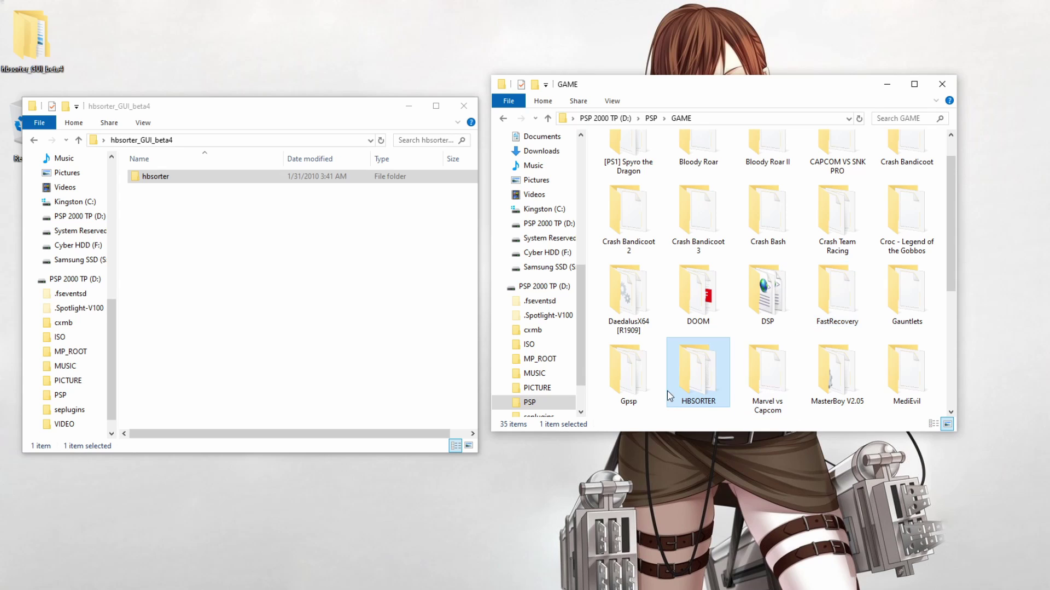
# Step: Check the HBSORTER folder among the contents of GAME and close both folder windows
pyautogui.scroll(1, 705, 273)
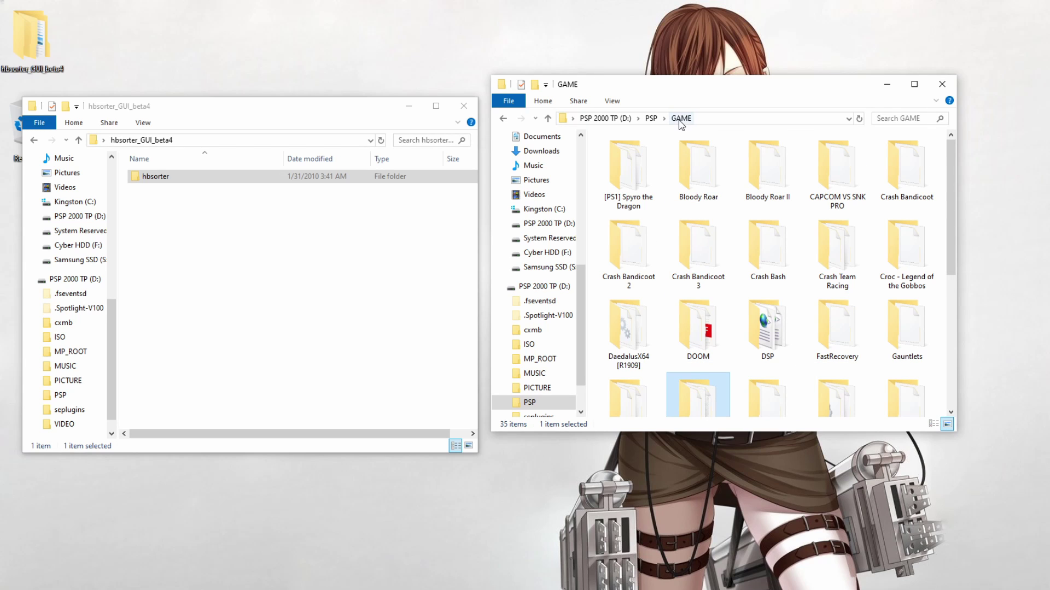
pyautogui.scroll(-3, 792, 177)
pyautogui.scroll(1, 792, 178)
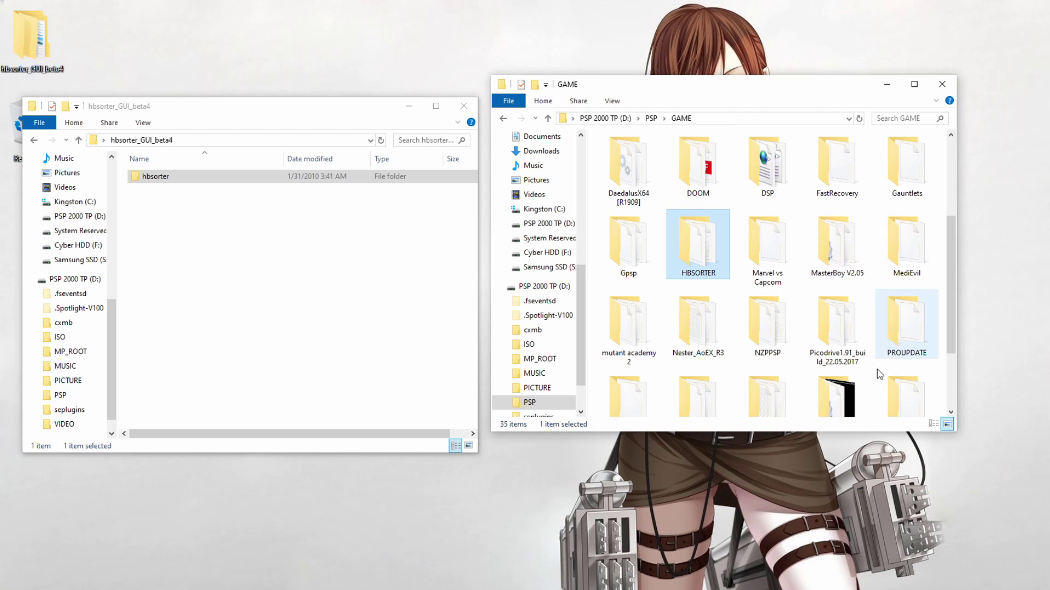
pyautogui.click(942, 84)
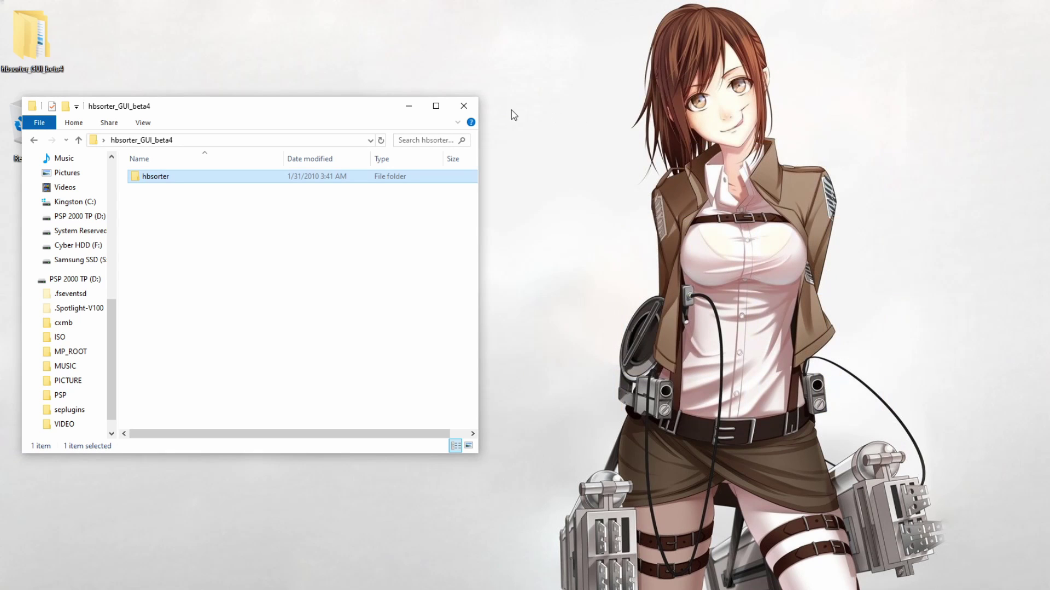
pyautogui.click(463, 106)
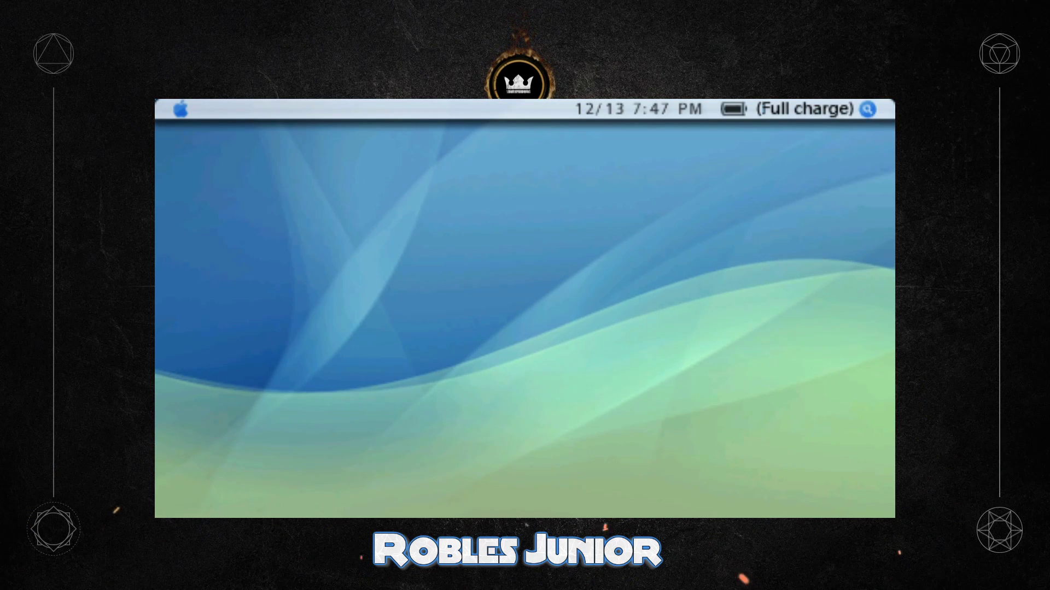
# Step: Switch to the PSP's system menu and open the list of games and homebrew in the Game category
pyautogui.press('Right')
pyautogui.press('Left')
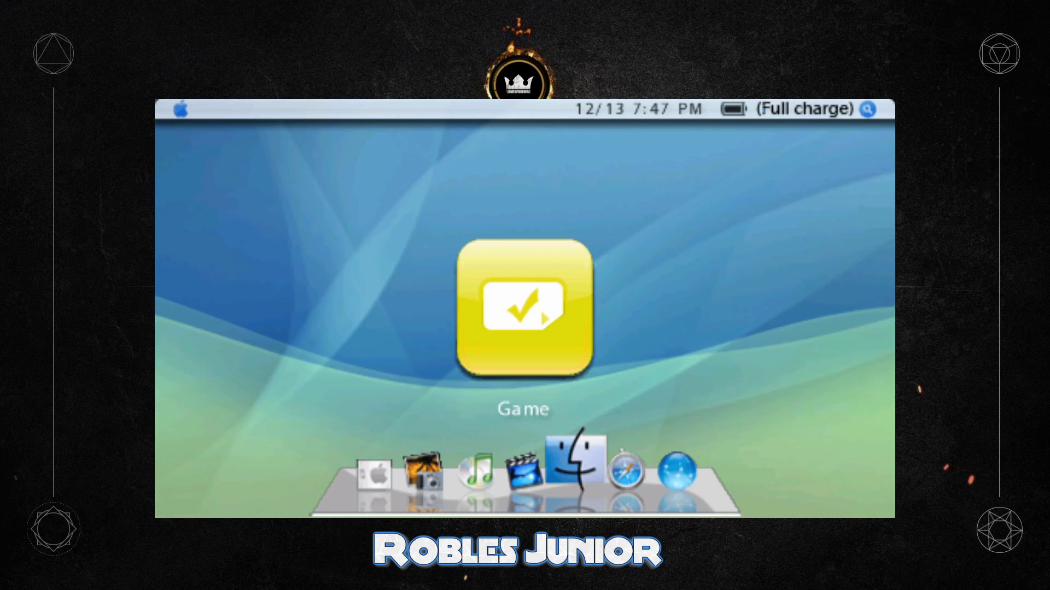
pyautogui.press('Right')
pyautogui.press('Left')
pyautogui.press('Down')
pyautogui.press('x')
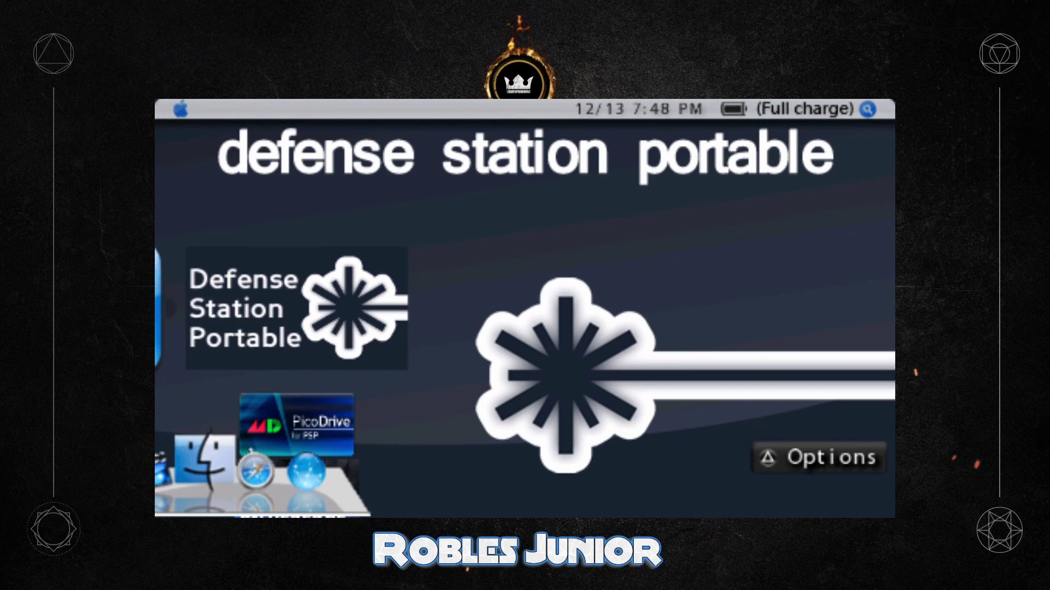
# Step: Find Homebrew Sorter in the PSP's game list and launch it
pyautogui.press('Down')
pyautogui.press('Up')
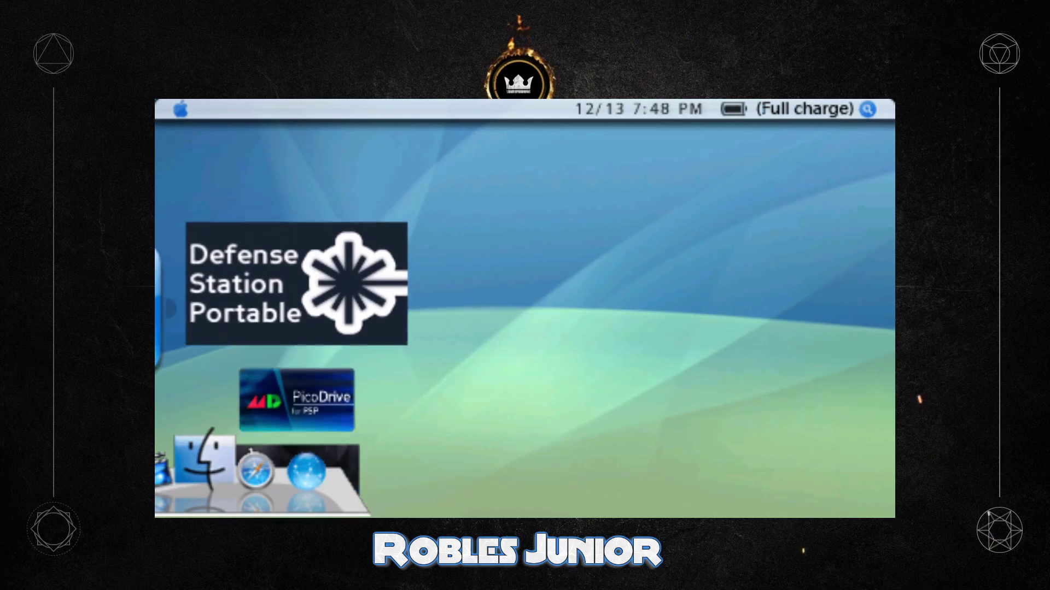
pyautogui.press('Down')
pyautogui.press('Down')
pyautogui.press('Down')
pyautogui.press('Down')
pyautogui.press('Down')
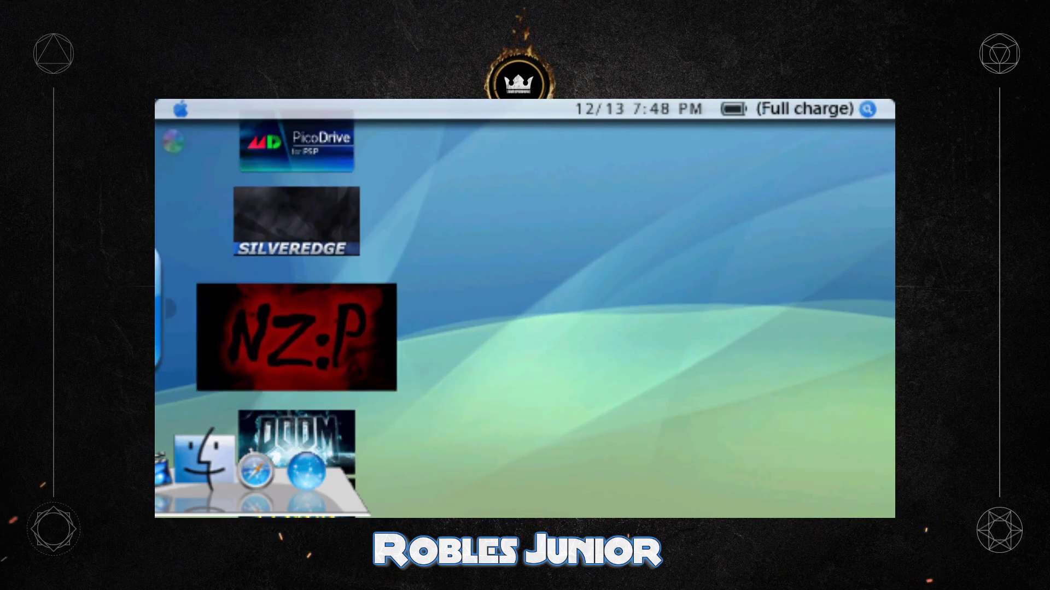
pyautogui.press('Down')
pyautogui.press('Down')
pyautogui.press('Down')
pyautogui.press('Down')
pyautogui.press('Down')
pyautogui.press('Down')
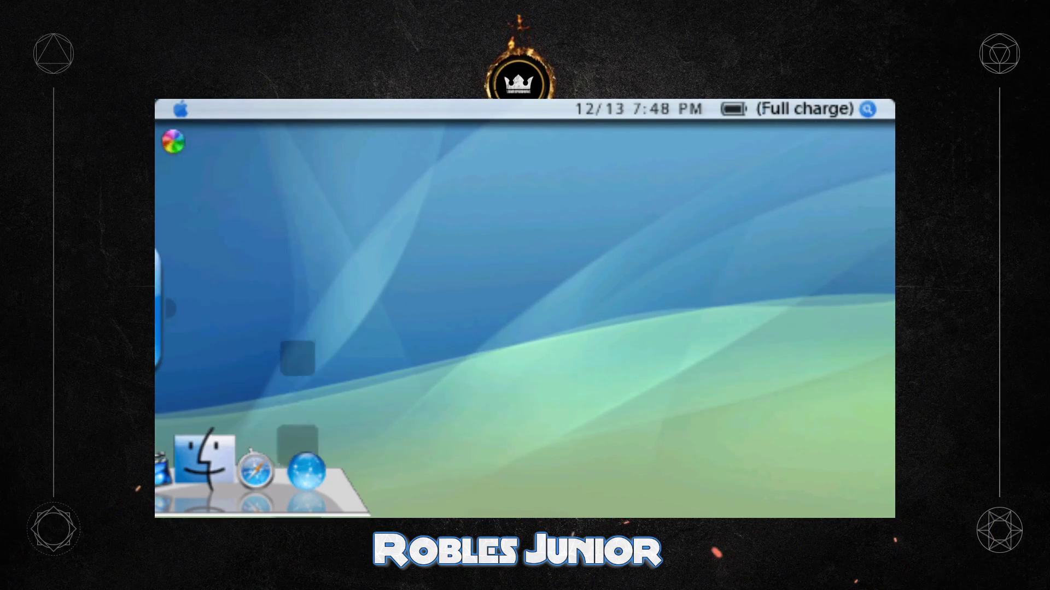
pyautogui.press('Down')
pyautogui.press('Down')
pyautogui.press('Down')
pyautogui.press('Down')
pyautogui.press('Down')
pyautogui.press('Down')
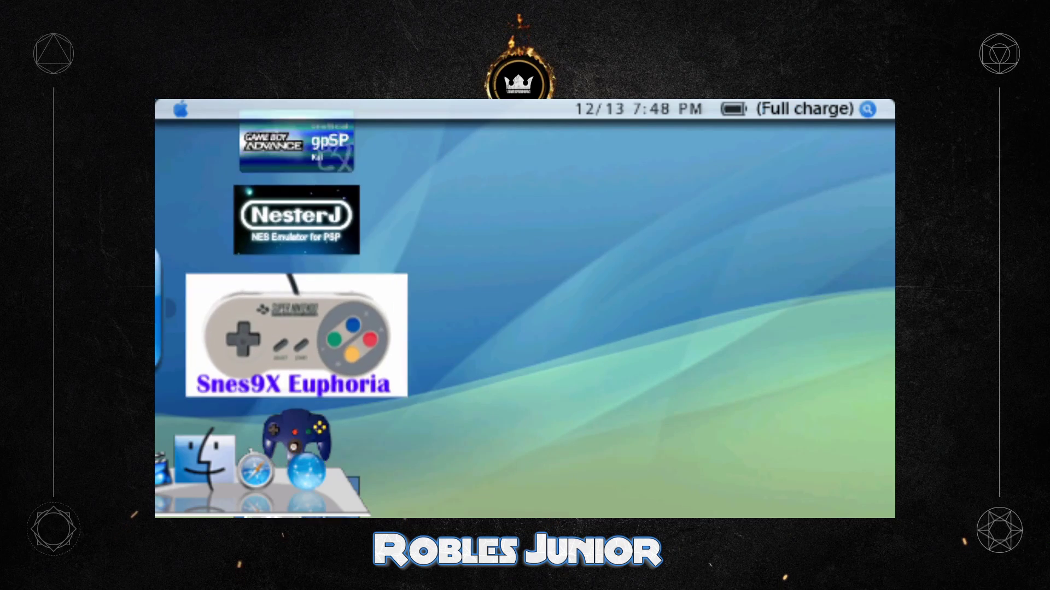
pyautogui.press('Down')
pyautogui.press('Down')
pyautogui.press('Down')
pyautogui.press('Down')
pyautogui.press('Down')
pyautogui.press('Down')
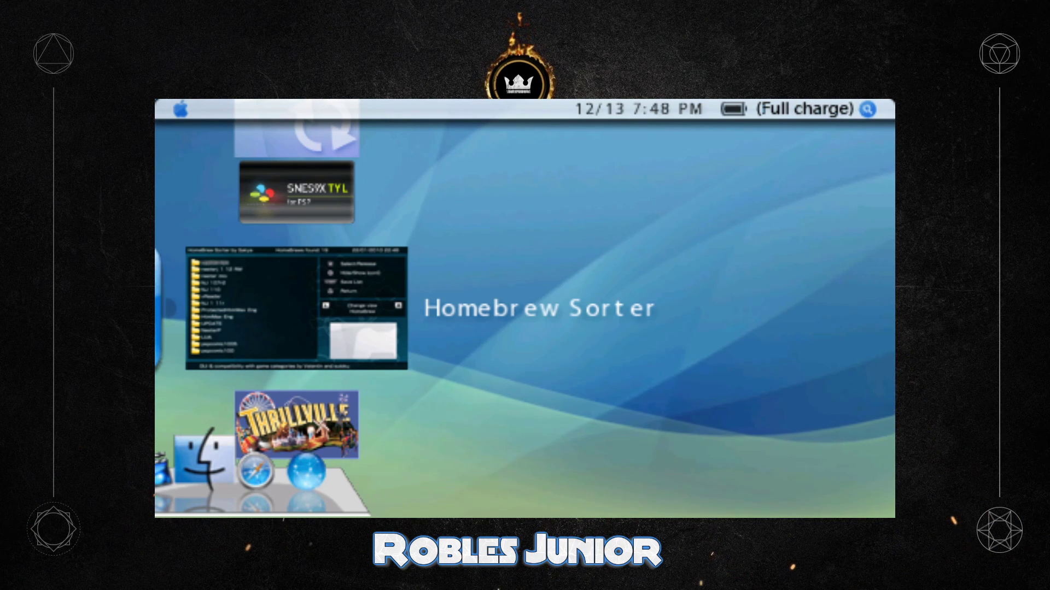
pyautogui.press('Return')
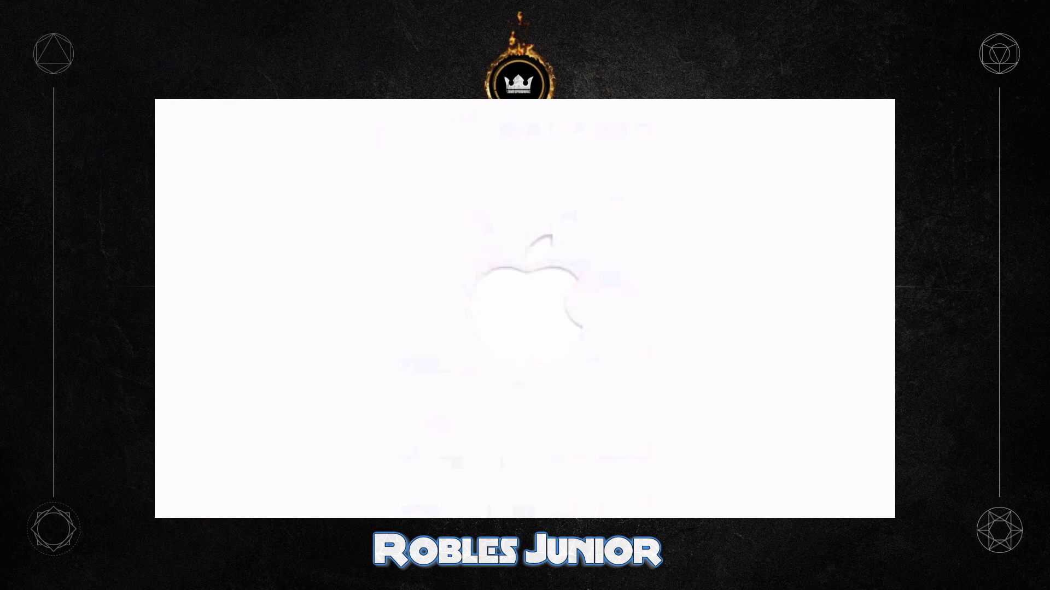